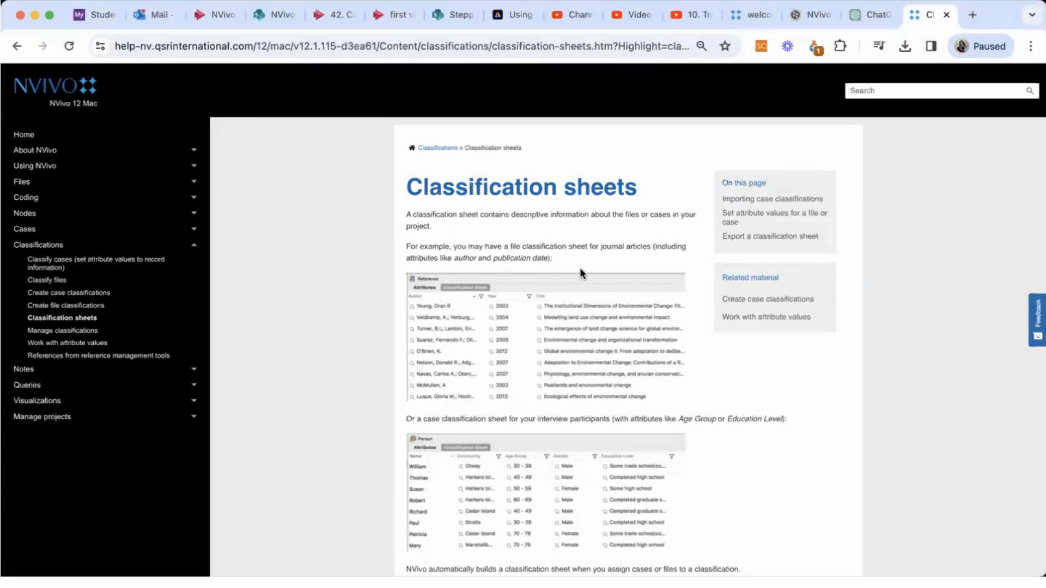
Read the Classification sheets help page, covering sheet examples, importing case classifications, data preparation and setting attribute values.
{"action": "scroll", "coordinate": [547, 270], "scroll_direction": "down", "scroll_amount": 3}
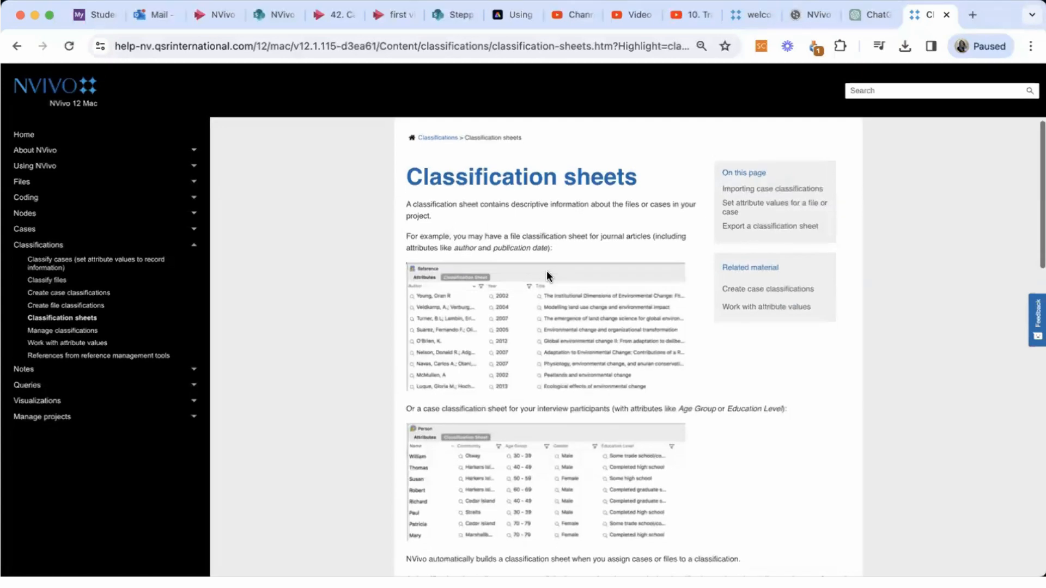
{"action": "scroll", "coordinate": [547, 270], "scroll_direction": "down", "scroll_amount": 1}
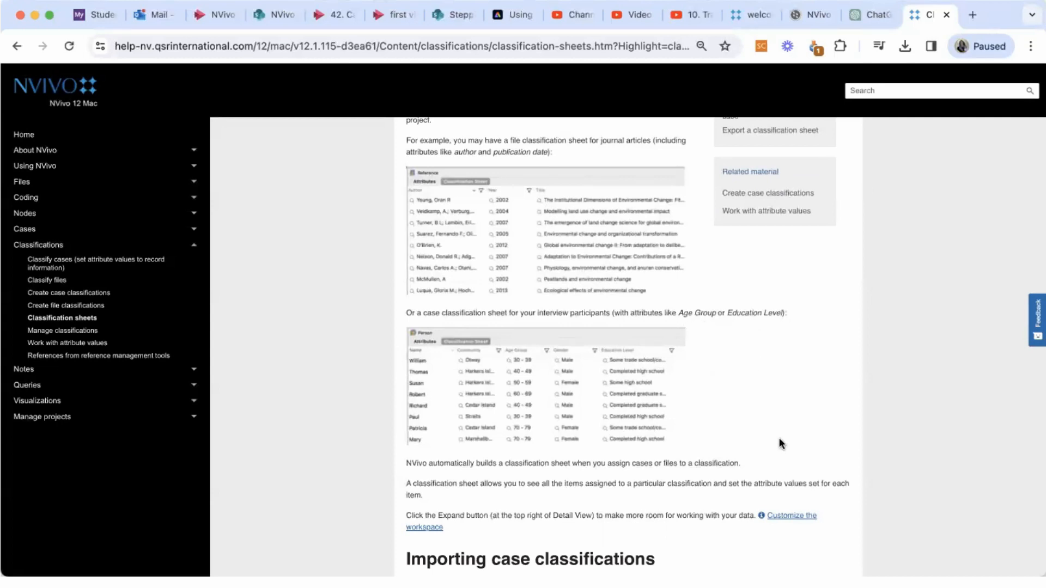
{"action": "scroll", "coordinate": [779, 442], "scroll_direction": "down", "scroll_amount": 2}
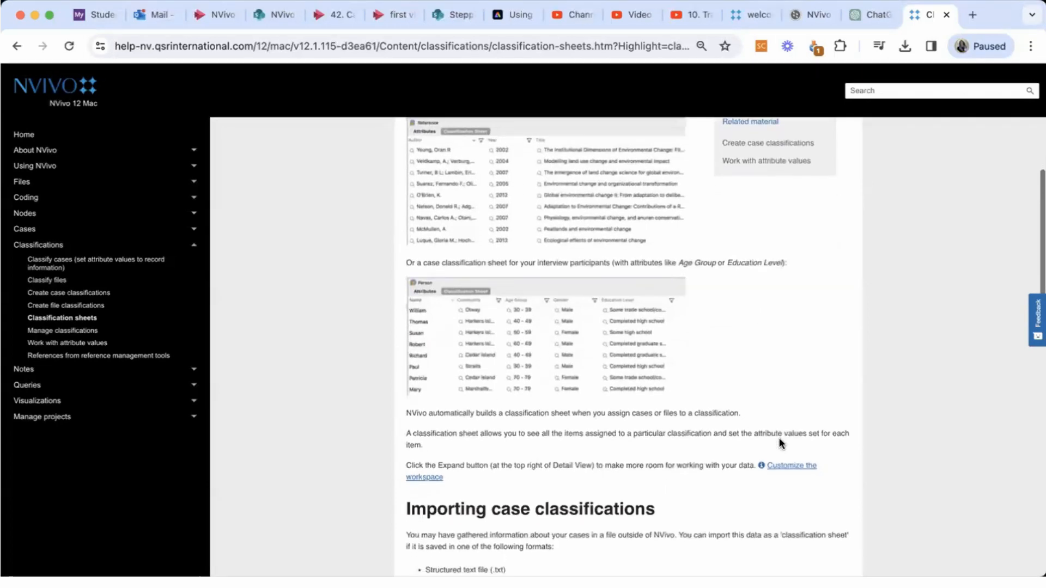
{"action": "scroll", "coordinate": [779, 440], "scroll_direction": "down", "scroll_amount": 2}
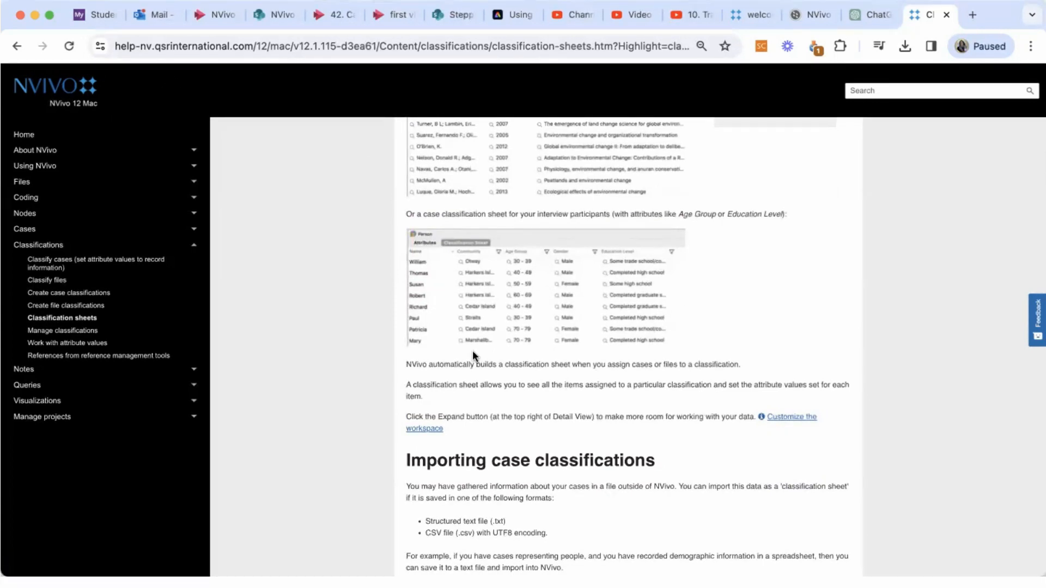
{"action": "scroll", "coordinate": [475, 371], "scroll_direction": "down", "scroll_amount": 5}
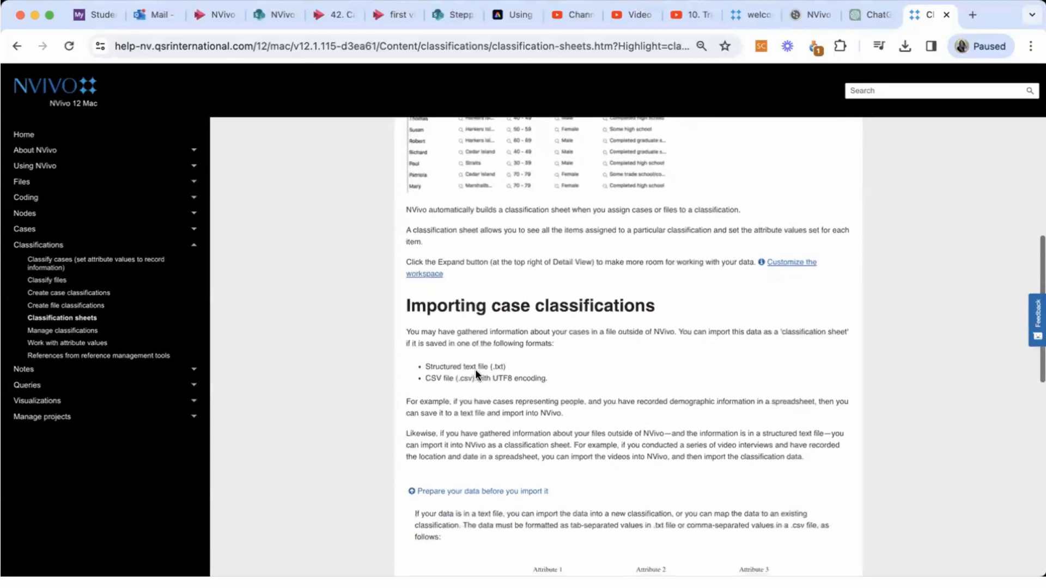
{"action": "scroll", "coordinate": [475, 368], "scroll_direction": "down", "scroll_amount": 1}
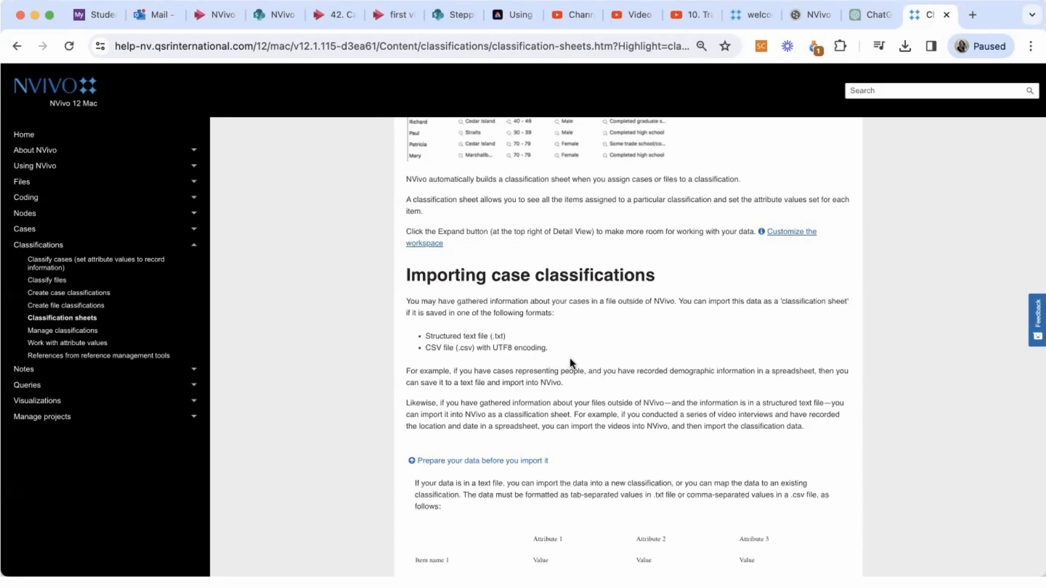
{"action": "scroll", "coordinate": [570, 357], "scroll_direction": "down", "scroll_amount": 6}
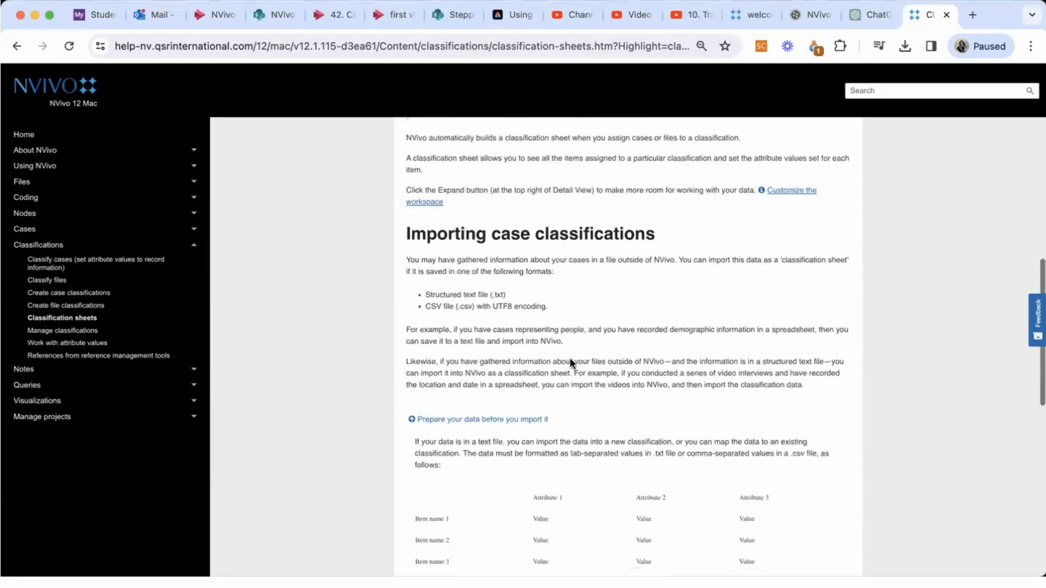
{"action": "scroll", "coordinate": [569, 357], "scroll_direction": "down", "scroll_amount": 2}
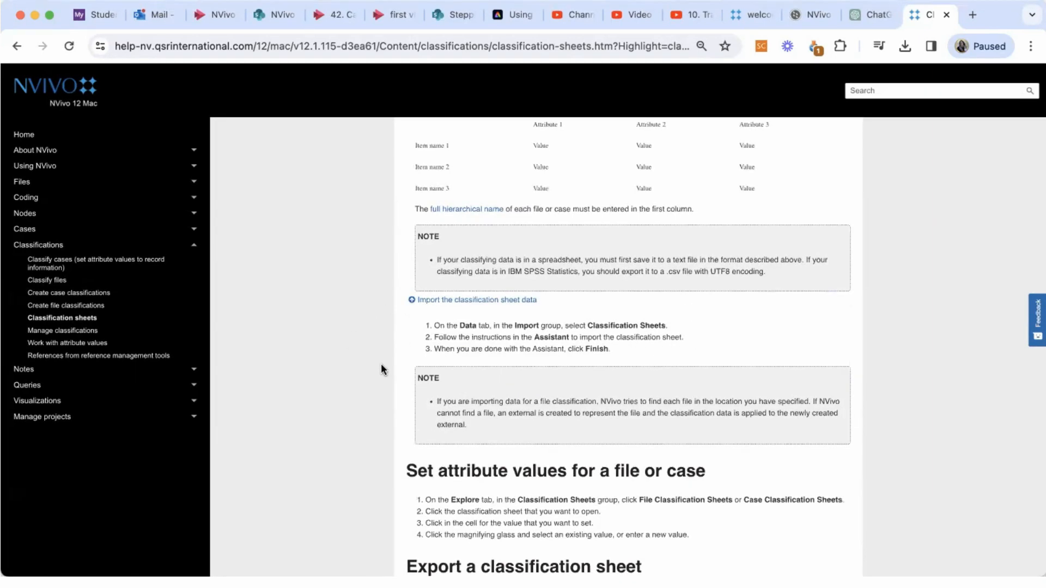
{"action": "scroll", "coordinate": [381, 364], "scroll_direction": "down", "scroll_amount": 3}
{"action": "scroll", "coordinate": [380, 364], "scroll_direction": "down", "scroll_amount": 2}
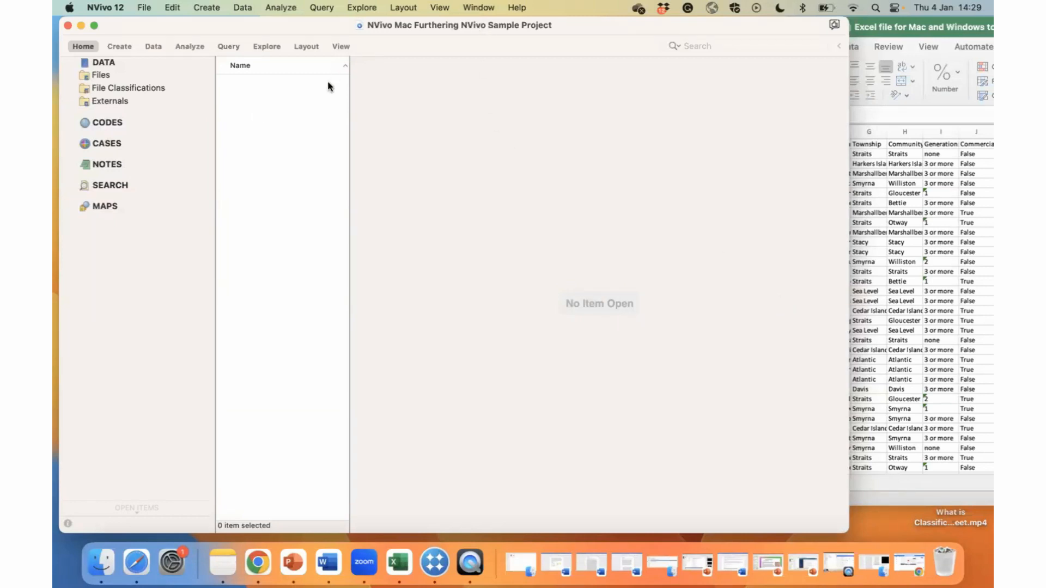
Switch to NVivo and check the sample project's Files, Cases and Case Classifications folders, ending on the Files list.
{"action": "left_click", "coordinate": [113, 75]}
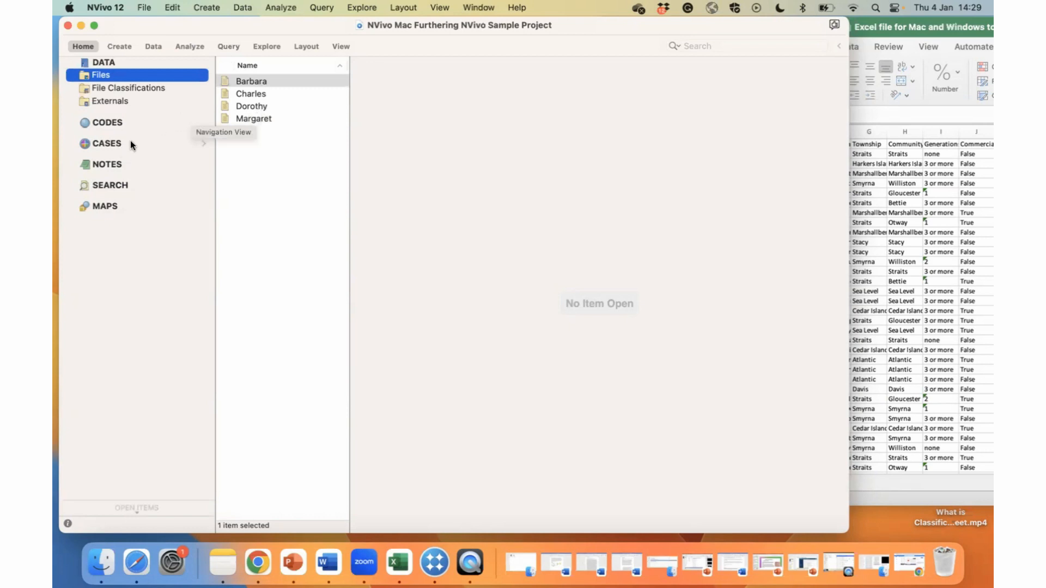
{"action": "left_click", "coordinate": [202, 140]}
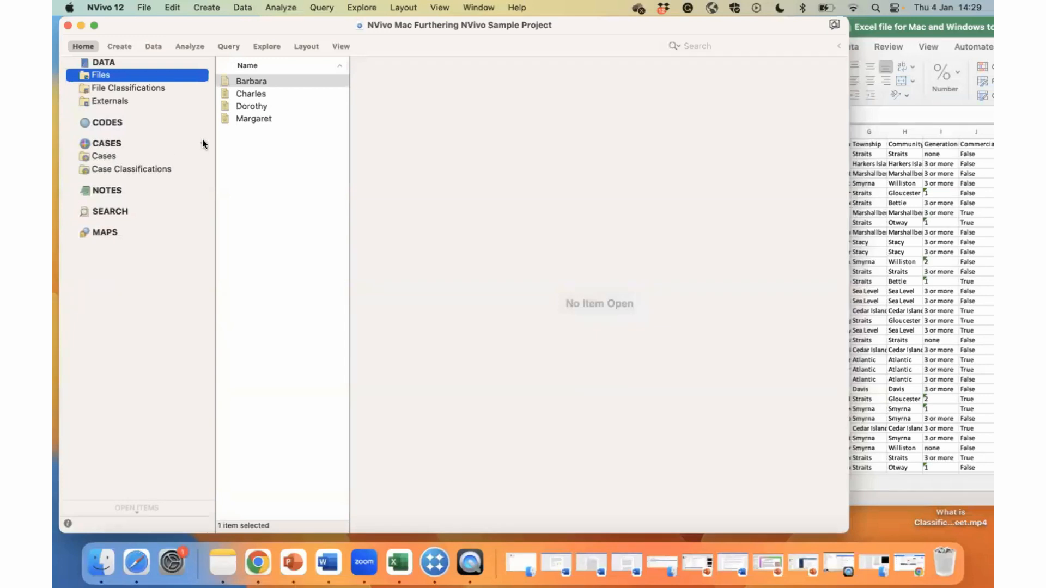
{"action": "left_click", "coordinate": [108, 157]}
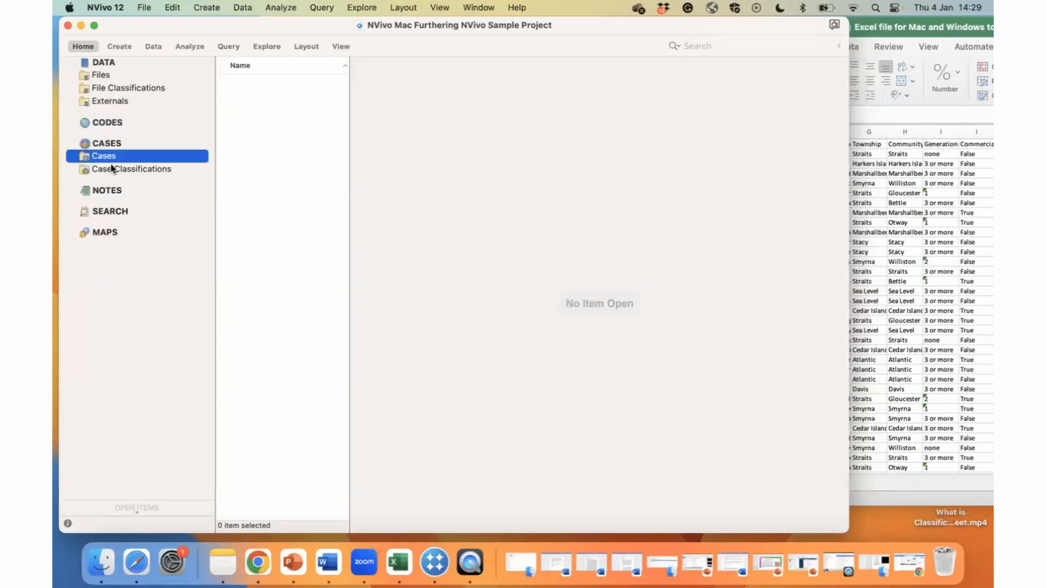
{"action": "left_click", "coordinate": [113, 171]}
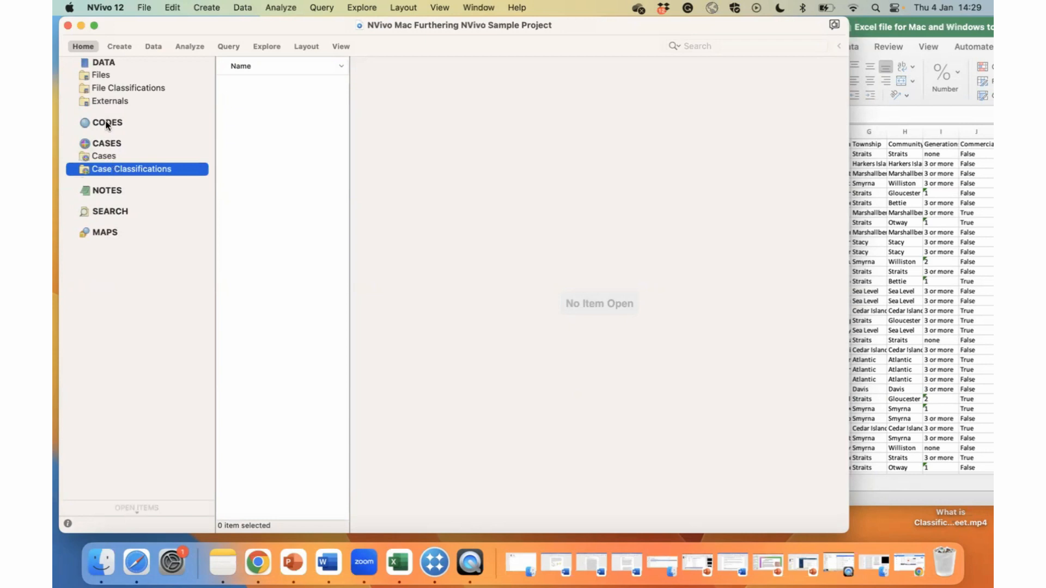
{"action": "left_click", "coordinate": [93, 72]}
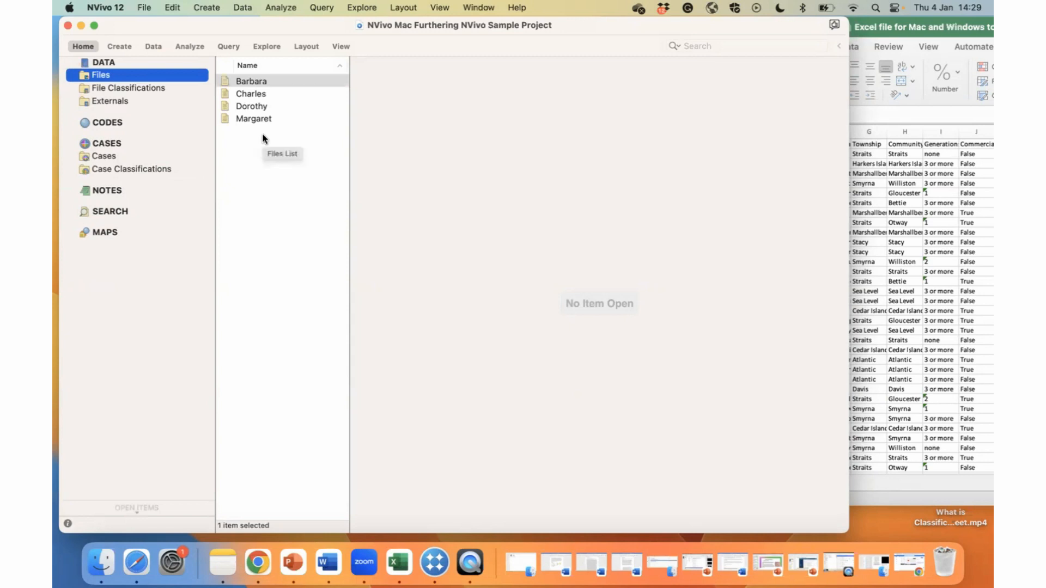
Switch to the survey workbook in Excel and place its window beside the NVivo file list.
{"action": "left_click", "coordinate": [881, 30]}
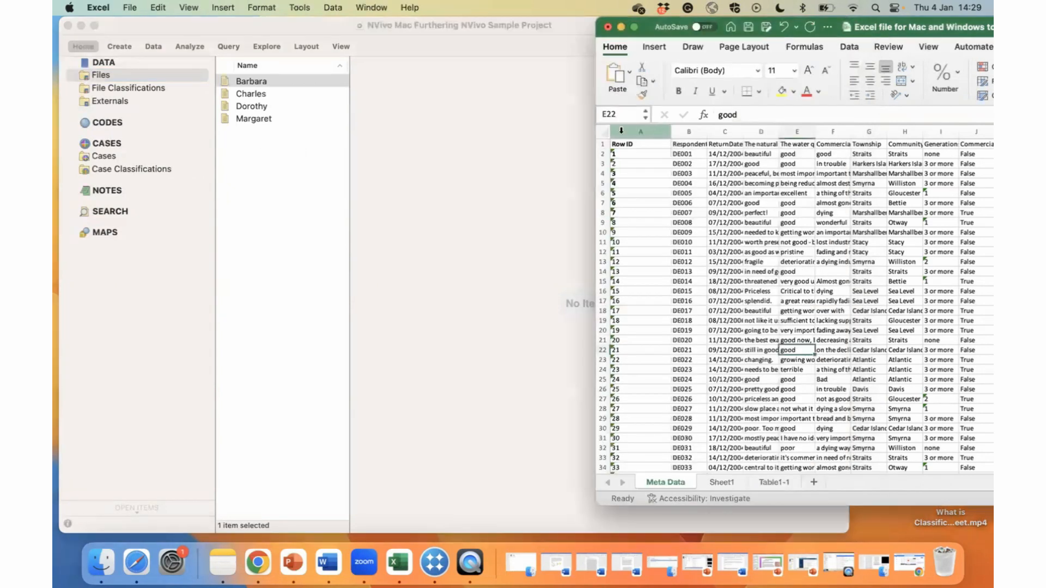
{"action": "left_click_drag", "start_coordinate": [596, 82], "coordinate": [428, 85]}
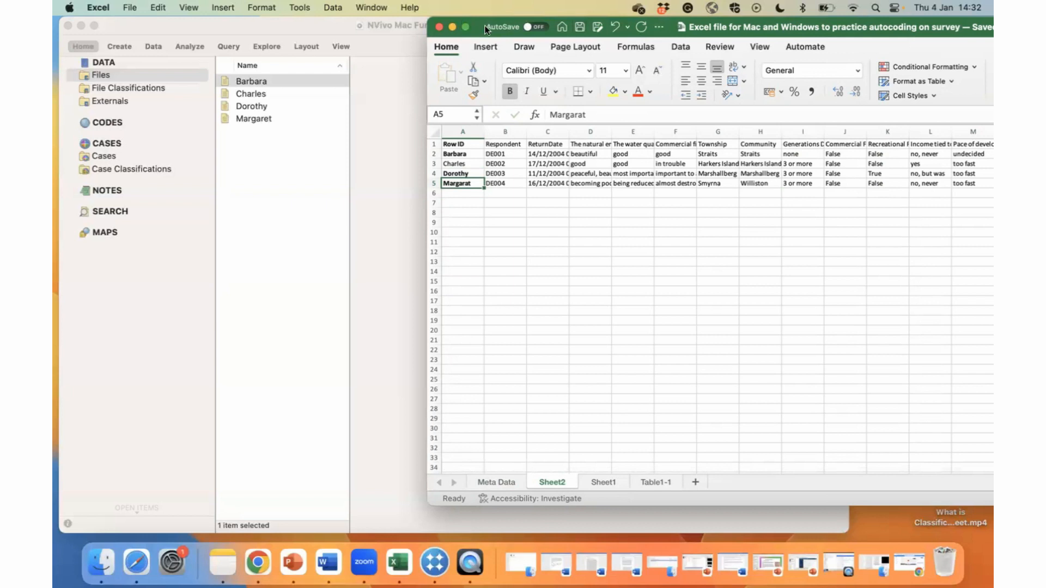
{"action": "left_click_drag", "start_coordinate": [482, 19], "coordinate": [343, 27]}
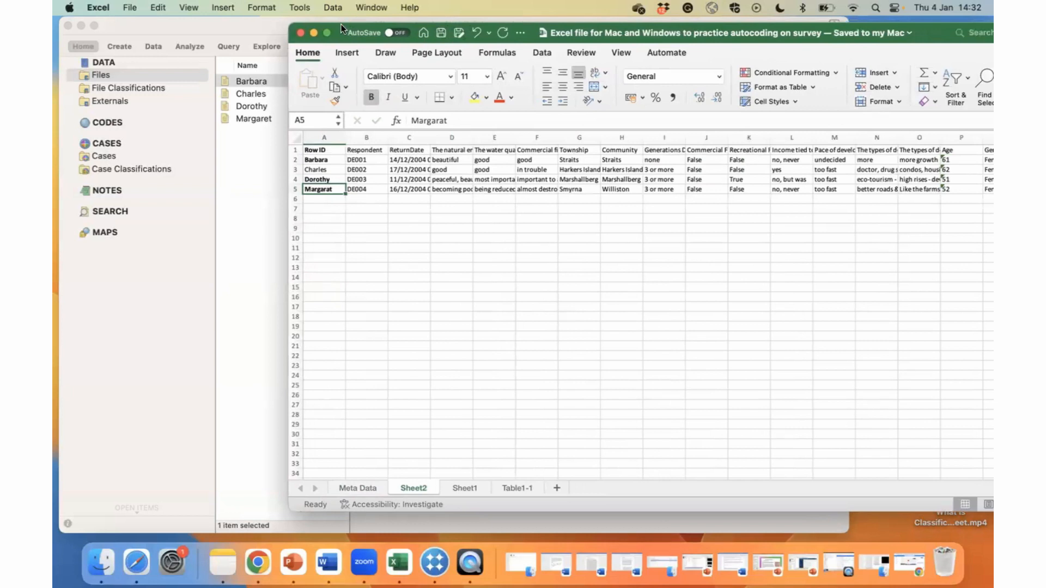
Save only the active Sheet2 to the Desktop in CSV UTF-8 (Comma-delimited) format under the existing file name.
{"action": "left_click", "coordinate": [130, 8]}
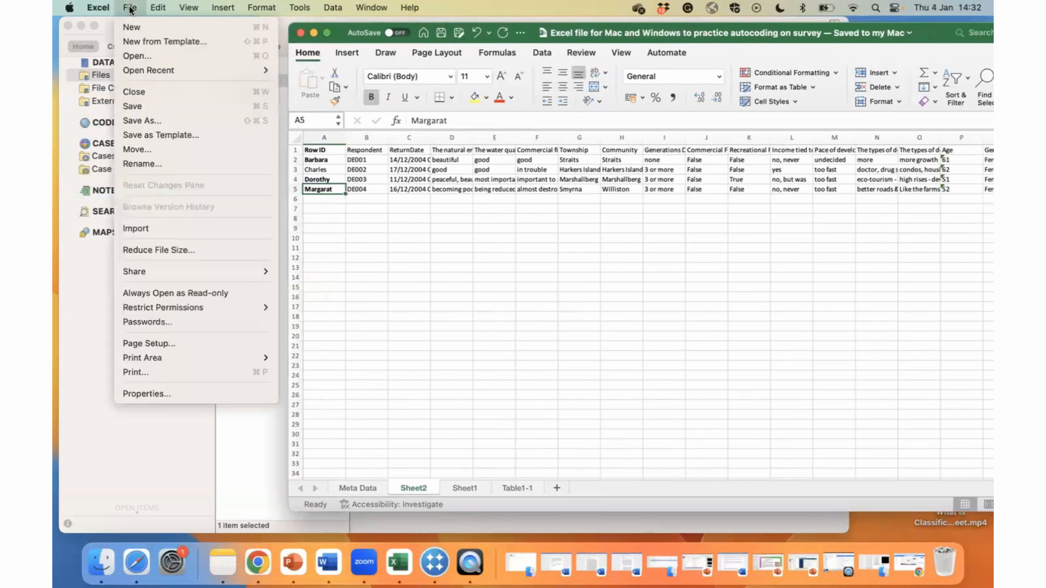
{"action": "left_click", "coordinate": [173, 120]}
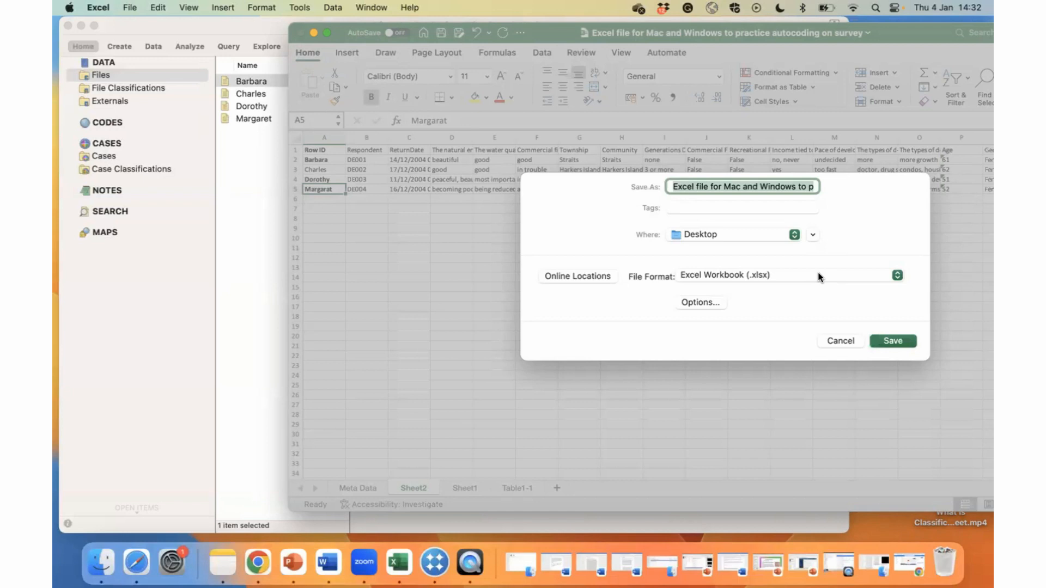
{"action": "left_click", "coordinate": [818, 276]}
{"action": "left_click", "coordinate": [818, 276]}
{"action": "left_click", "coordinate": [818, 276]}
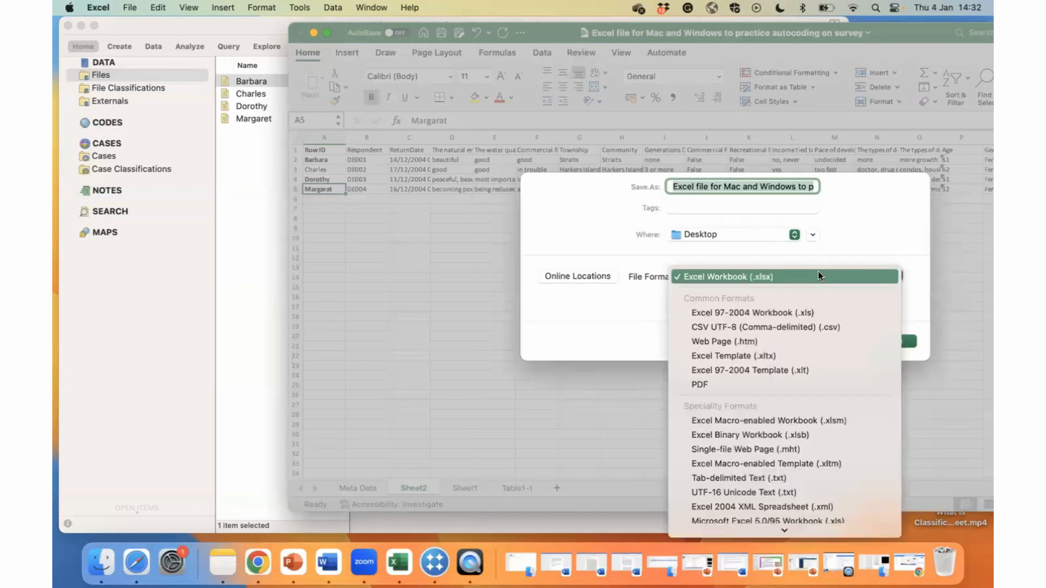
{"action": "scroll", "coordinate": [799, 435], "scroll_direction": "down", "scroll_amount": 1}
{"action": "scroll", "coordinate": [800, 435], "scroll_direction": "down", "scroll_amount": 2}
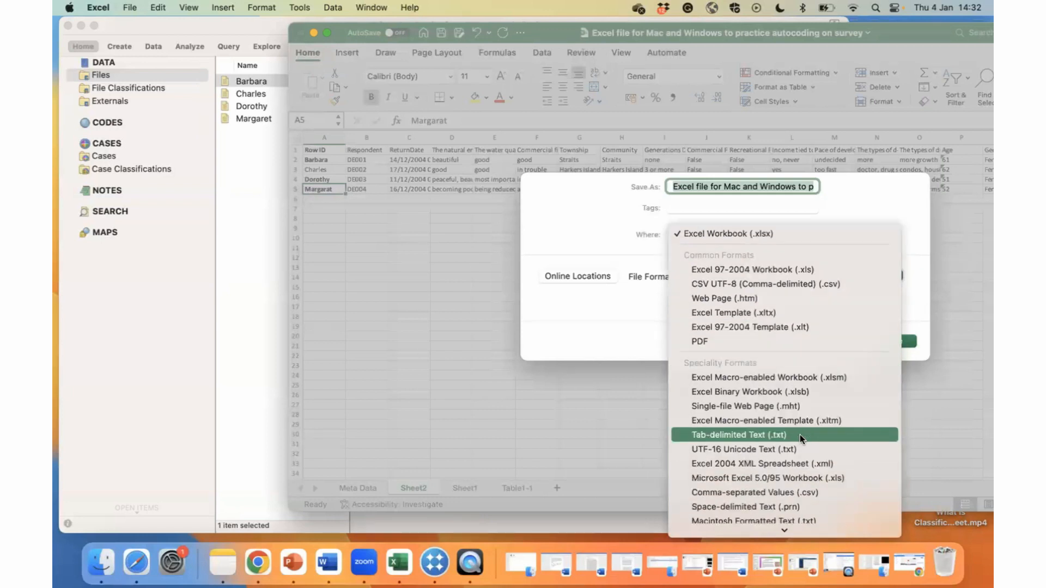
{"action": "left_click", "coordinate": [793, 283]}
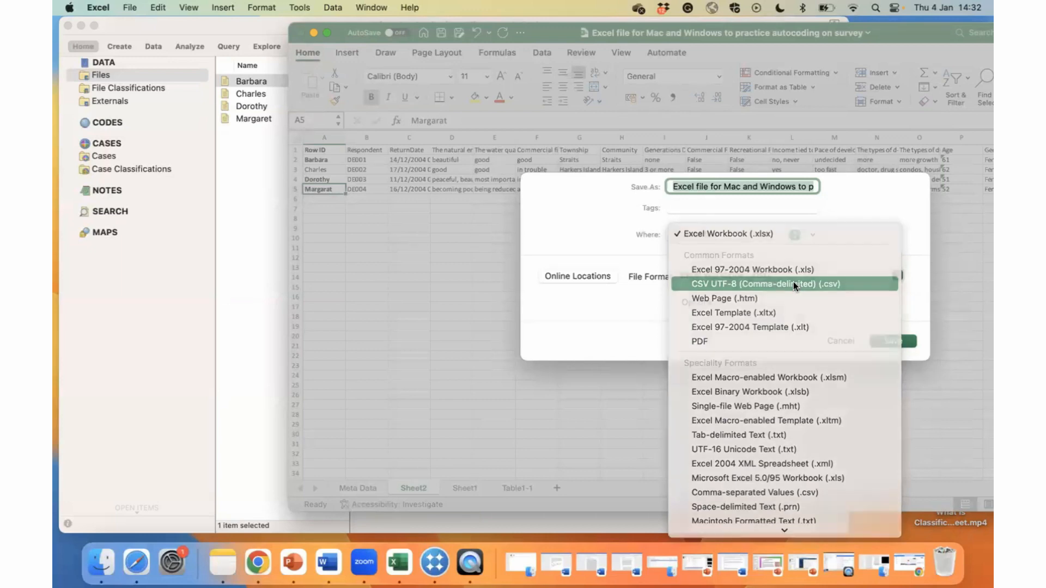
{"action": "left_click", "coordinate": [889, 344]}
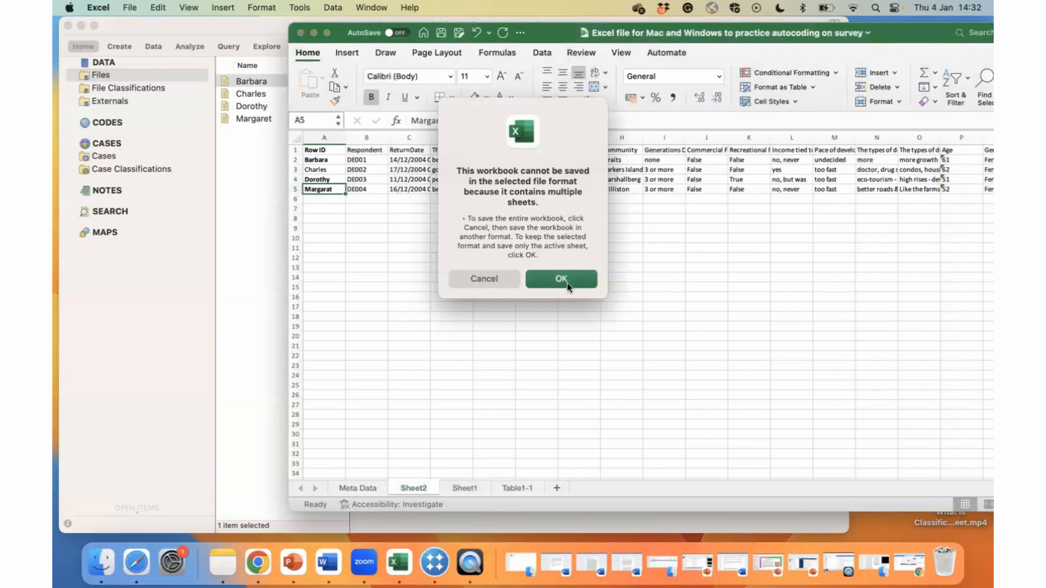
{"action": "left_click", "coordinate": [567, 283]}
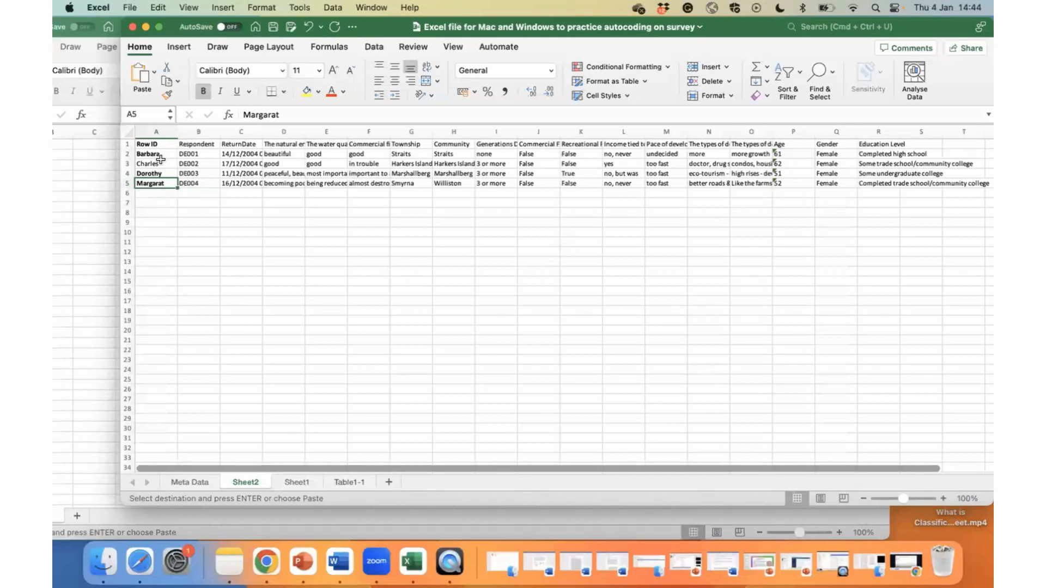
Copy the participant table in rows 1 to 5 of Sheet2, from Row ID through Education Level.
{"action": "left_click", "coordinate": [82, 177]}
{"action": "left_click_drag", "start_coordinate": [267, 18], "coordinate": [295, 5]}
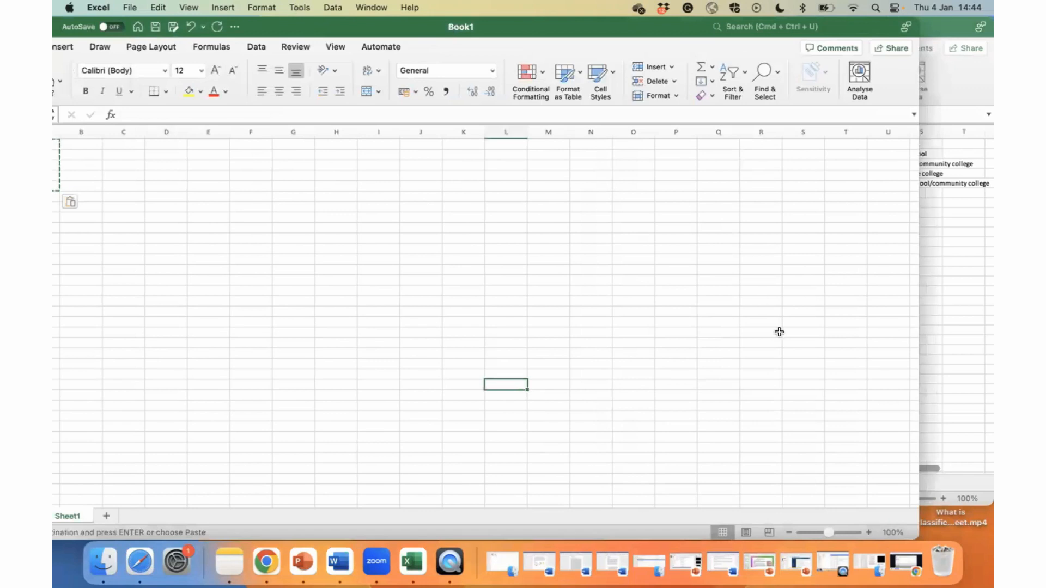
{"action": "left_click", "coordinate": [915, 357]}
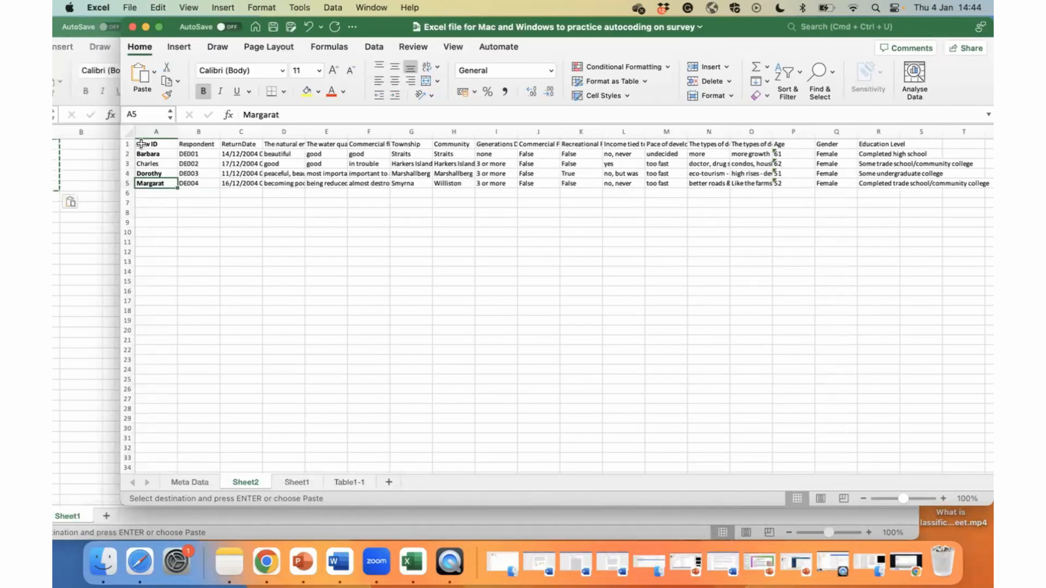
{"action": "left_click_drag", "start_coordinate": [143, 145], "coordinate": [670, 235]}
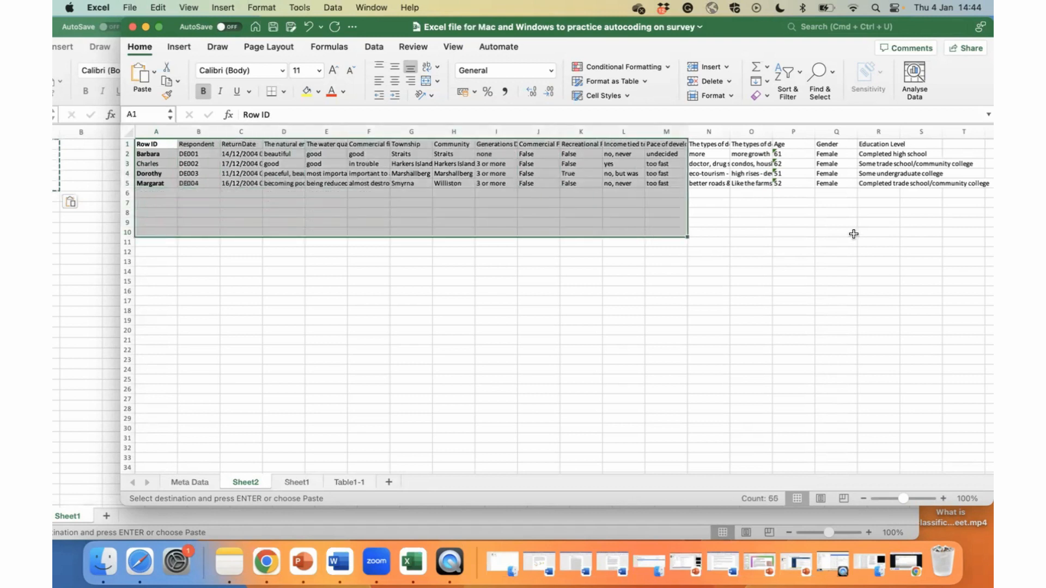
{"action": "left_click", "coordinate": [211, 143]}
{"action": "left_click_drag", "start_coordinate": [138, 143], "coordinate": [983, 187]}
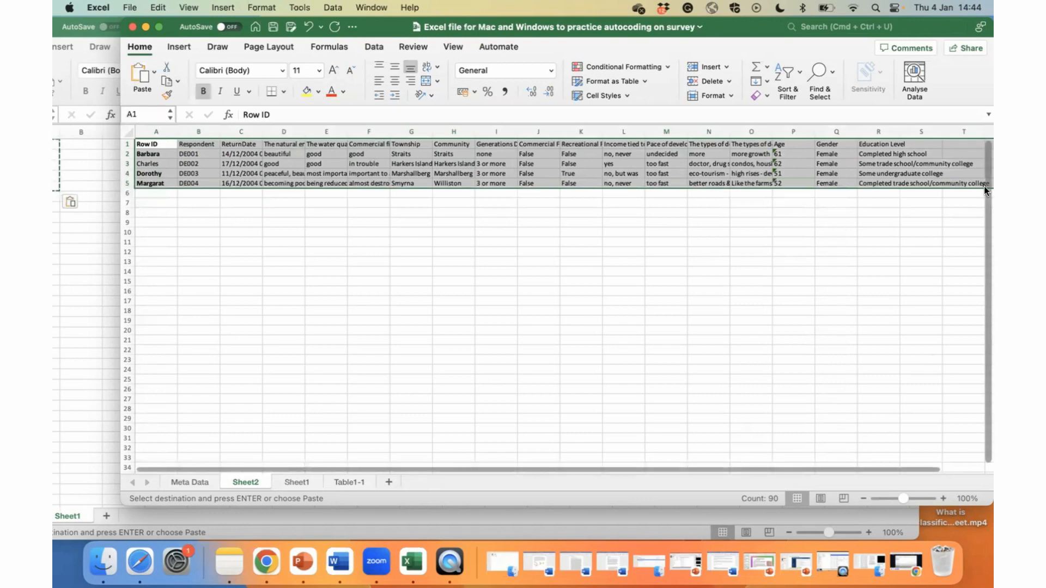
Paste the copied participant table into rows 1 to 5 of Sheet1 in the blank workbook Book1.
{"action": "left_click", "coordinate": [93, 170]}
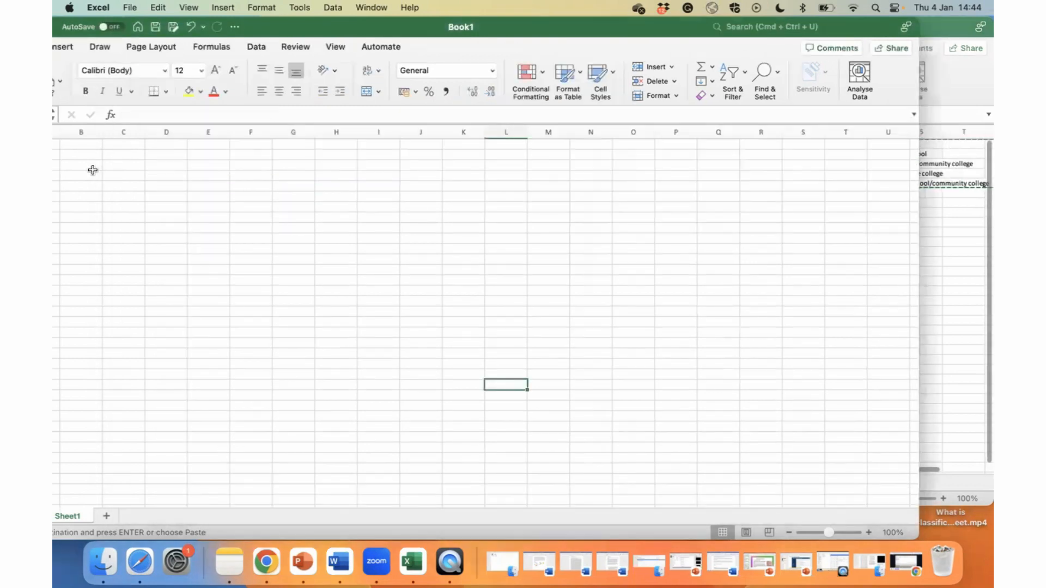
{"action": "left_click_drag", "start_coordinate": [289, 21], "coordinate": [471, 13]}
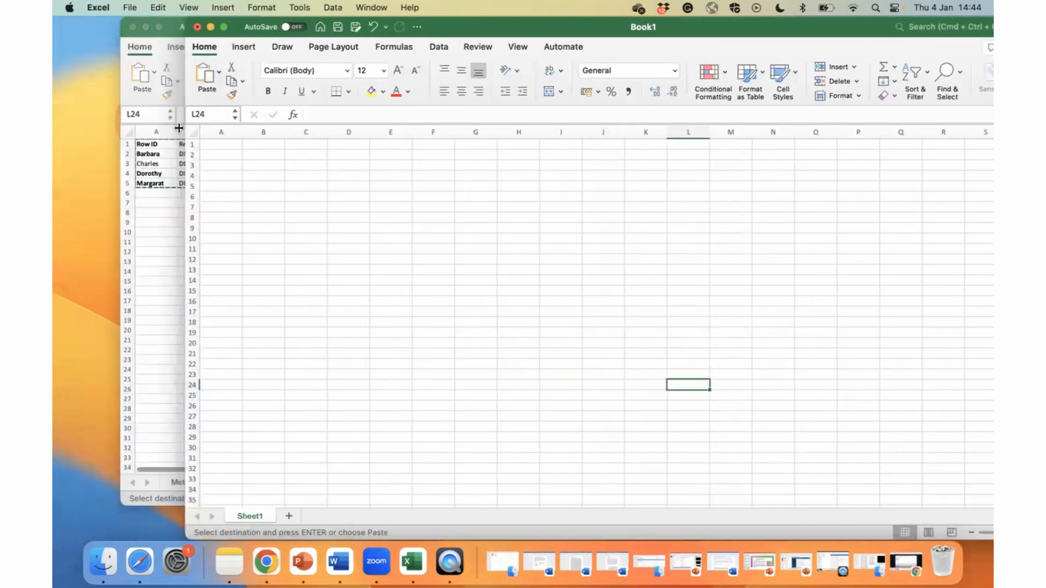
{"action": "left_click", "coordinate": [197, 143]}
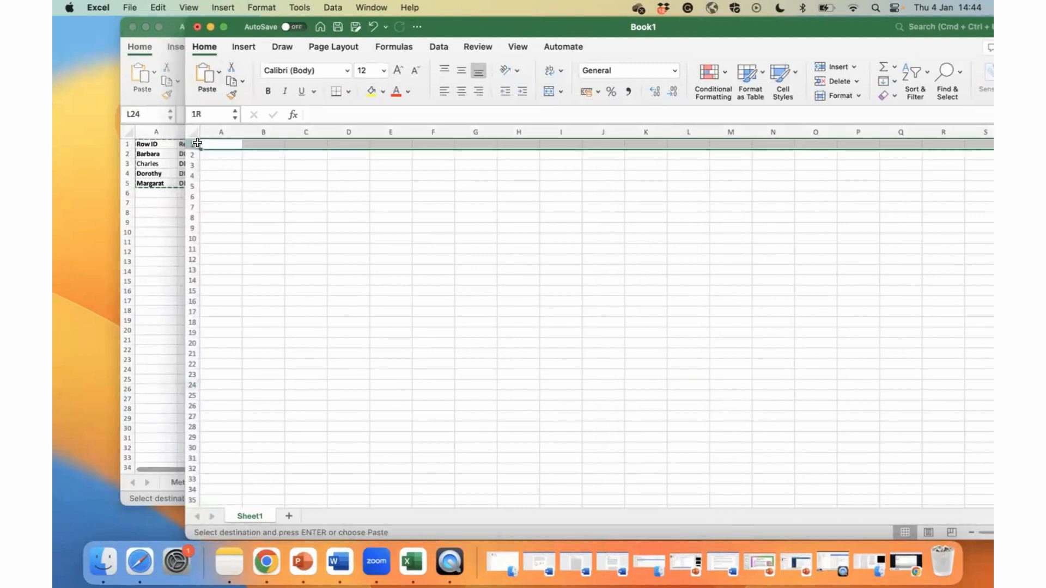
{"action": "left_click_drag", "start_coordinate": [197, 143], "coordinate": [210, 182]}
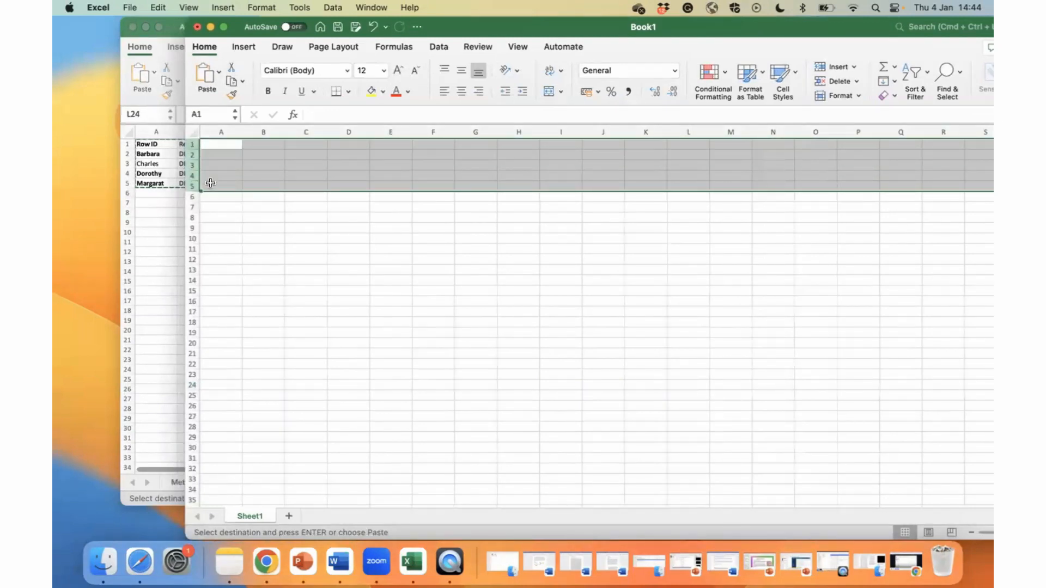
{"action": "key", "text": "super+v"}
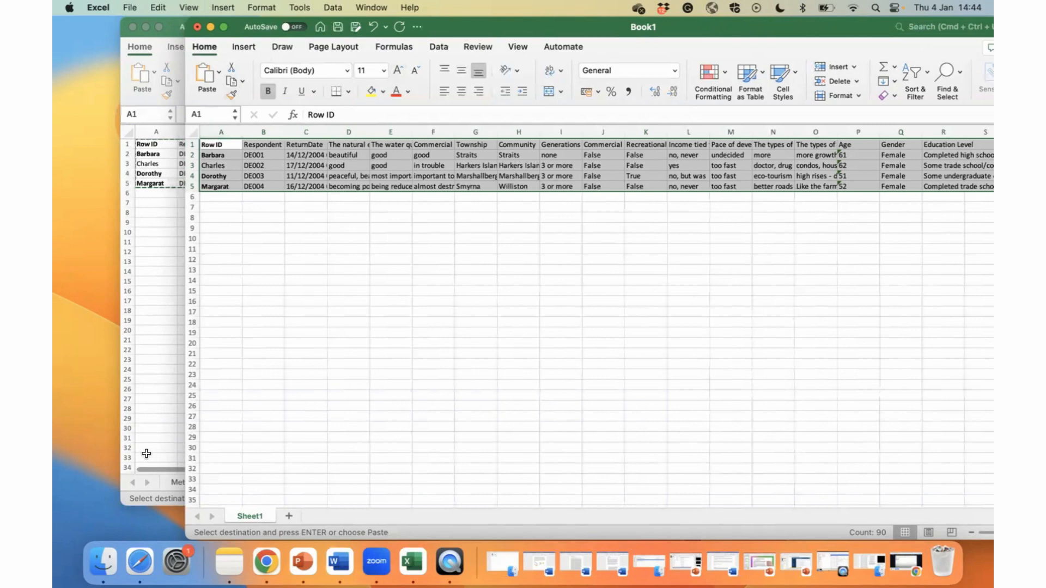
Close the original survey workbook so that only Book1 remains open.
{"action": "left_click", "coordinate": [153, 490]}
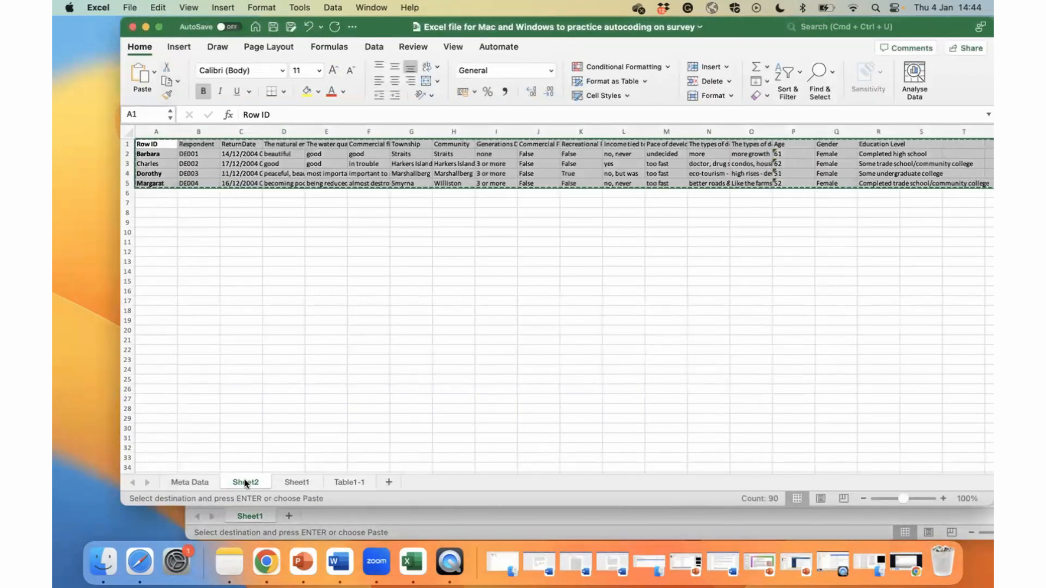
{"action": "left_click", "coordinate": [132, 27]}
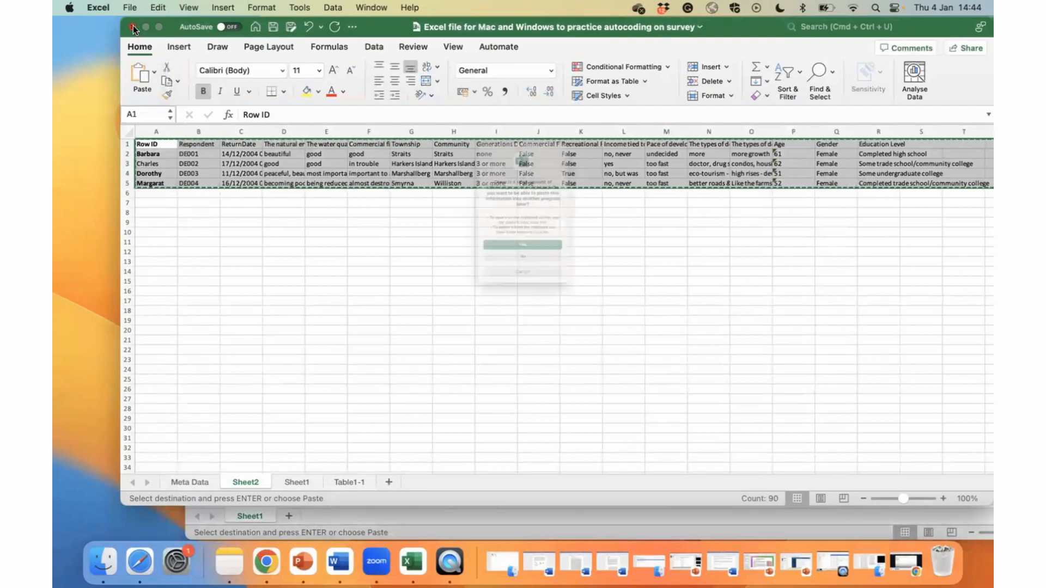
{"action": "left_click", "coordinate": [522, 273]}
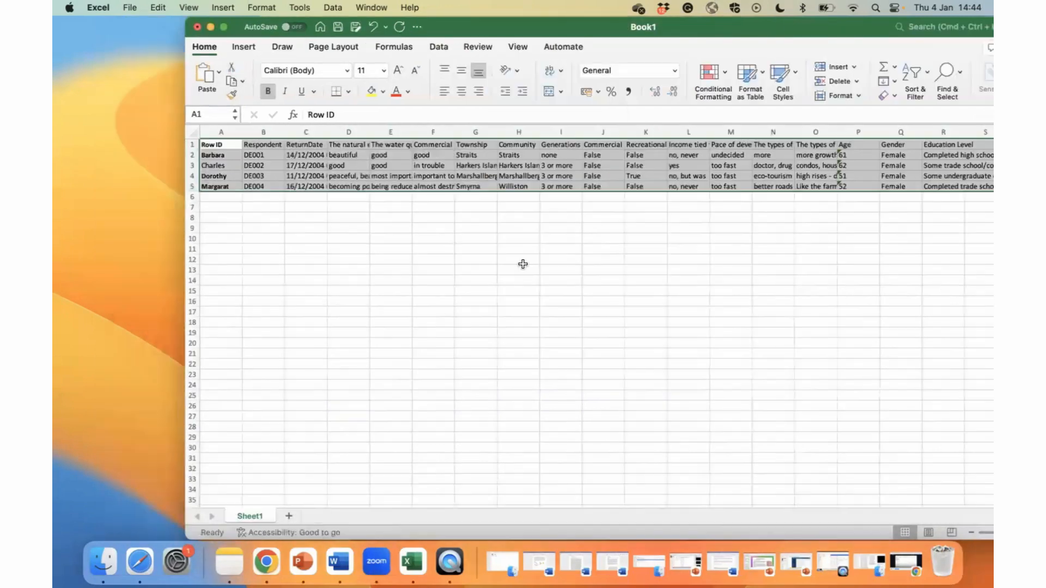
Save Book1 to the Desktop in CSV UTF-8 (Comma-delimited) format and put its window away.
{"action": "left_click", "coordinate": [221, 27]}
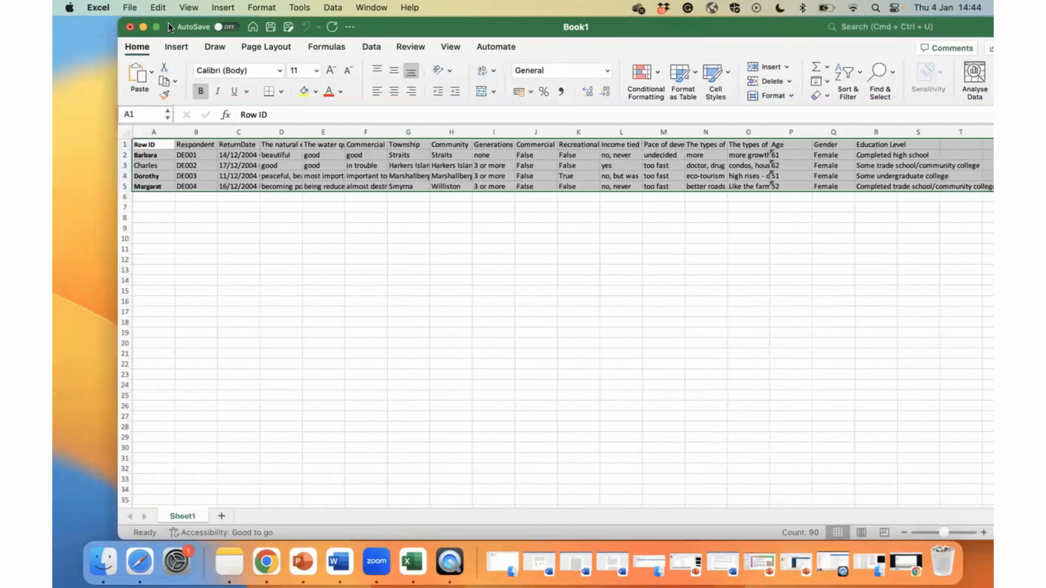
{"action": "left_click", "coordinate": [137, 7]}
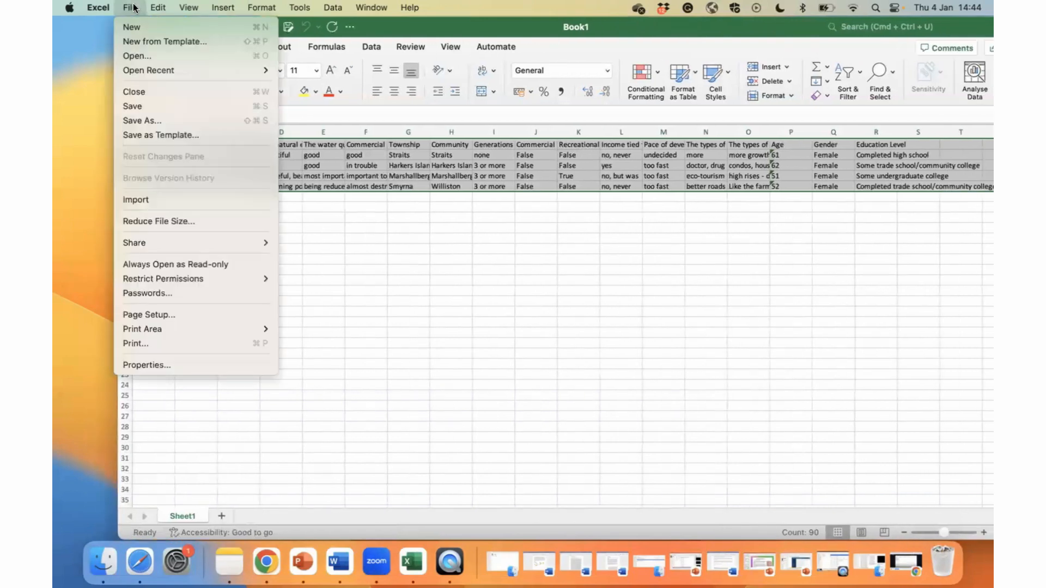
{"action": "left_click", "coordinate": [169, 120]}
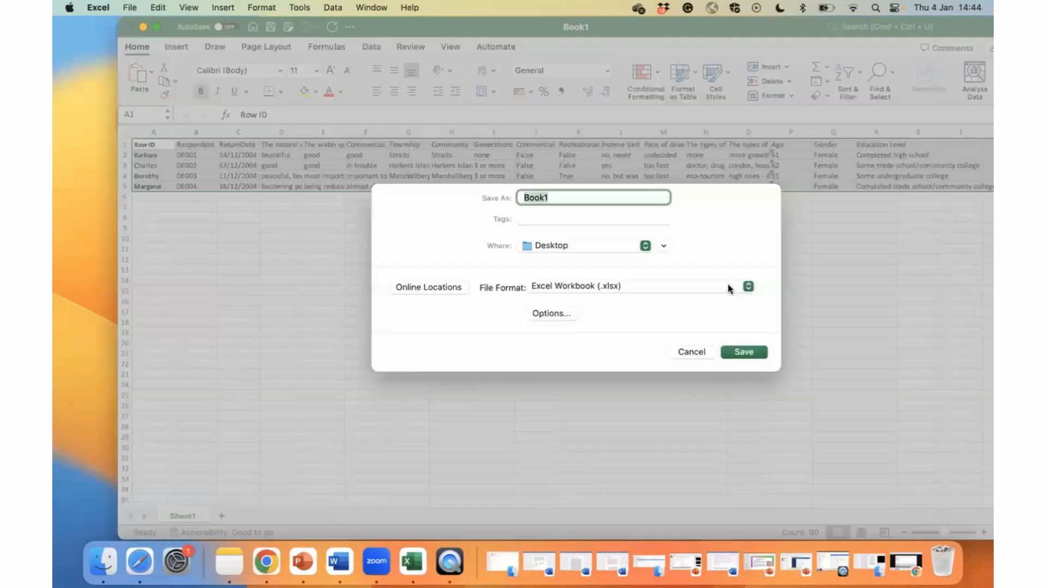
{"action": "left_click", "coordinate": [727, 284]}
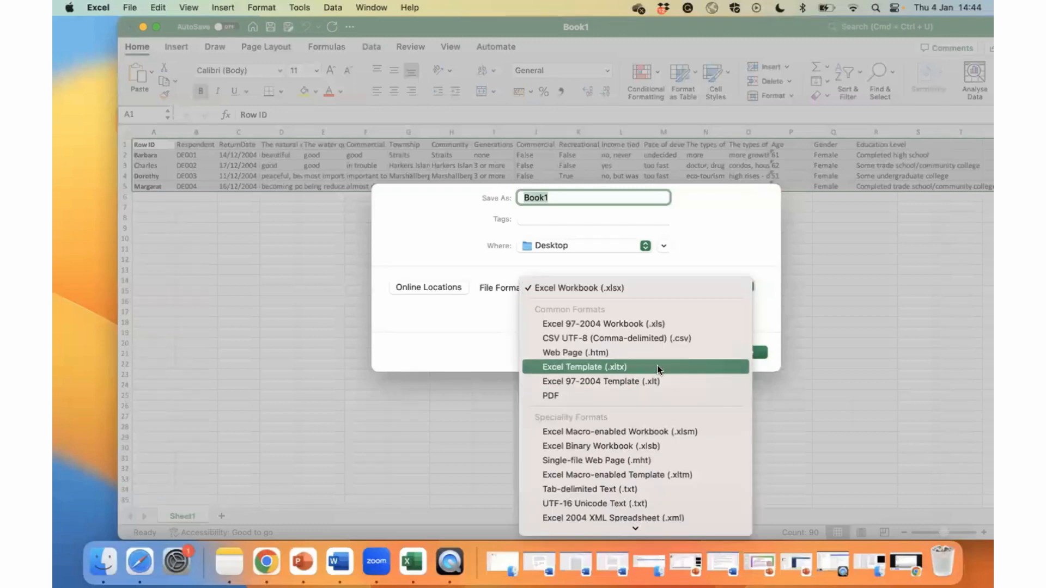
{"action": "left_click", "coordinate": [662, 338]}
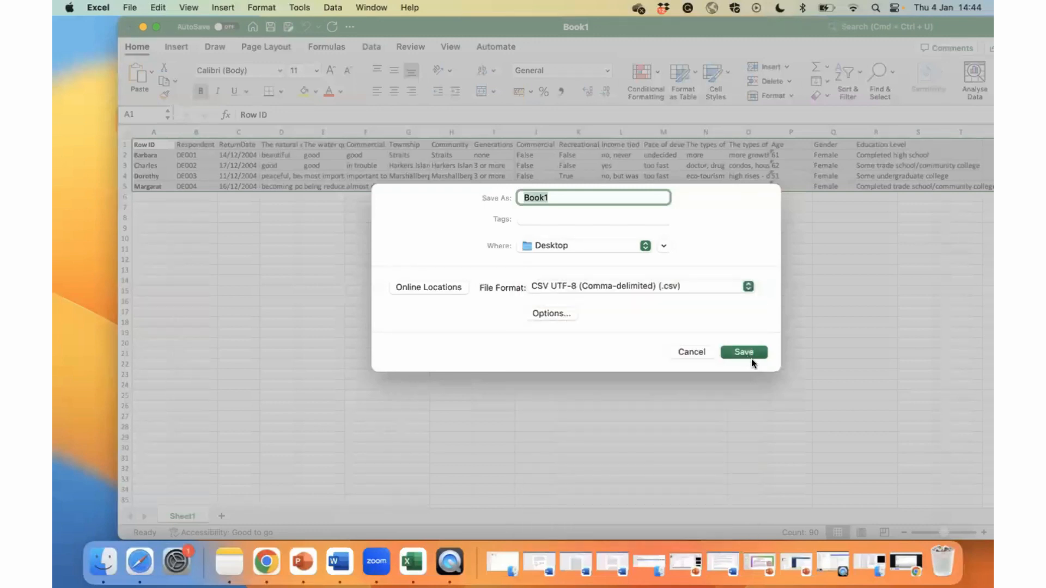
{"action": "left_click", "coordinate": [748, 354]}
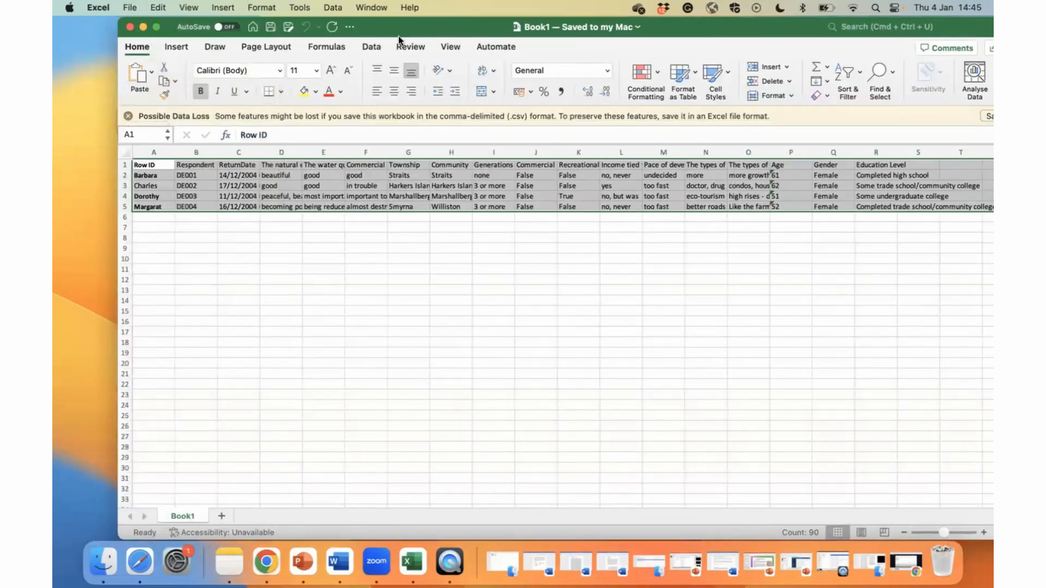
{"action": "left_click", "coordinate": [141, 25]}
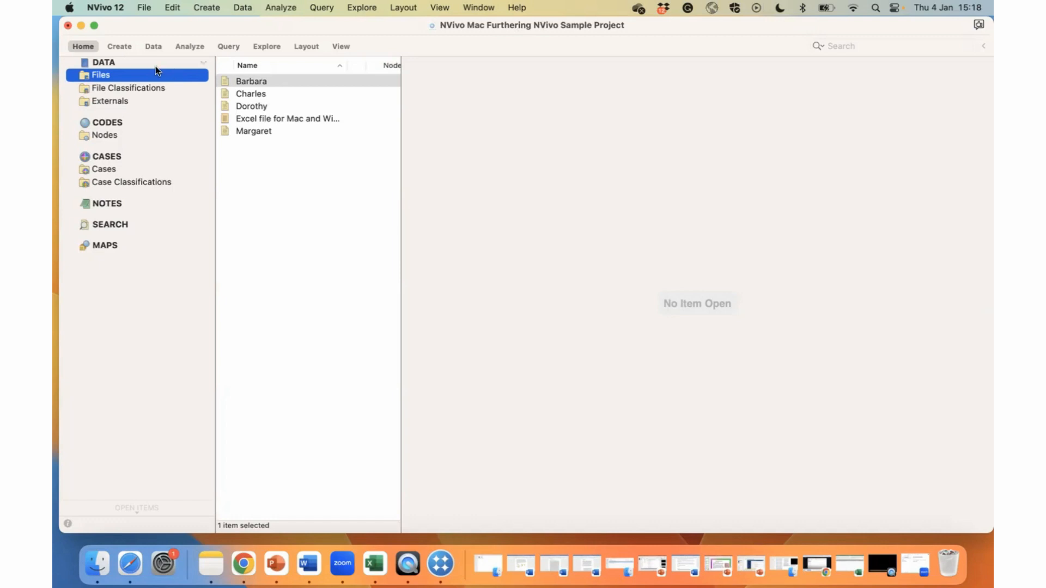
In the NVivo sample project, check the contents of the Files, Cases and Case Classifications folders.
{"action": "left_click_drag", "start_coordinate": [247, 146], "coordinate": [247, 82]}
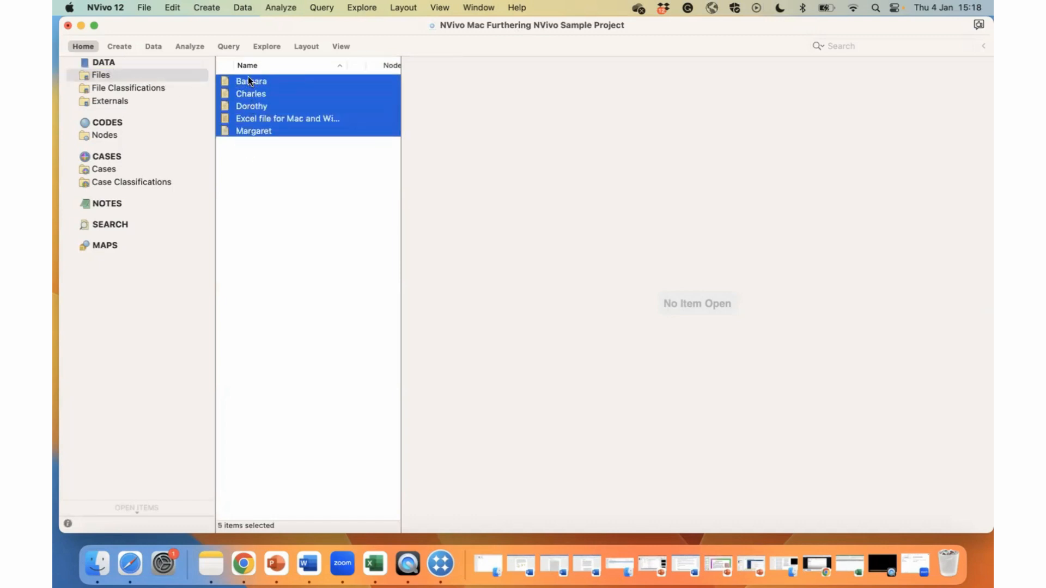
{"action": "left_click", "coordinate": [114, 167]}
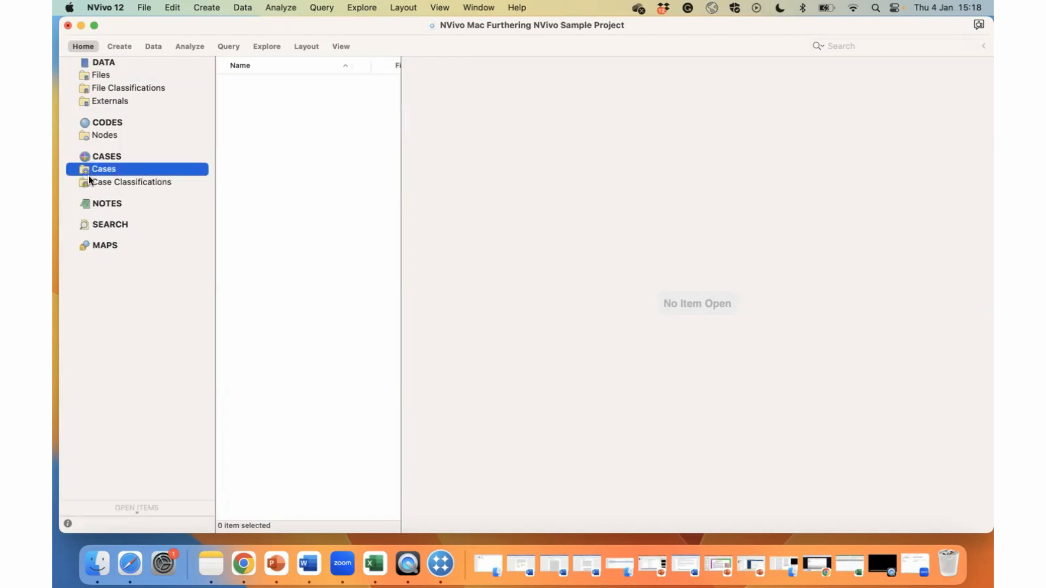
{"action": "left_click", "coordinate": [96, 184]}
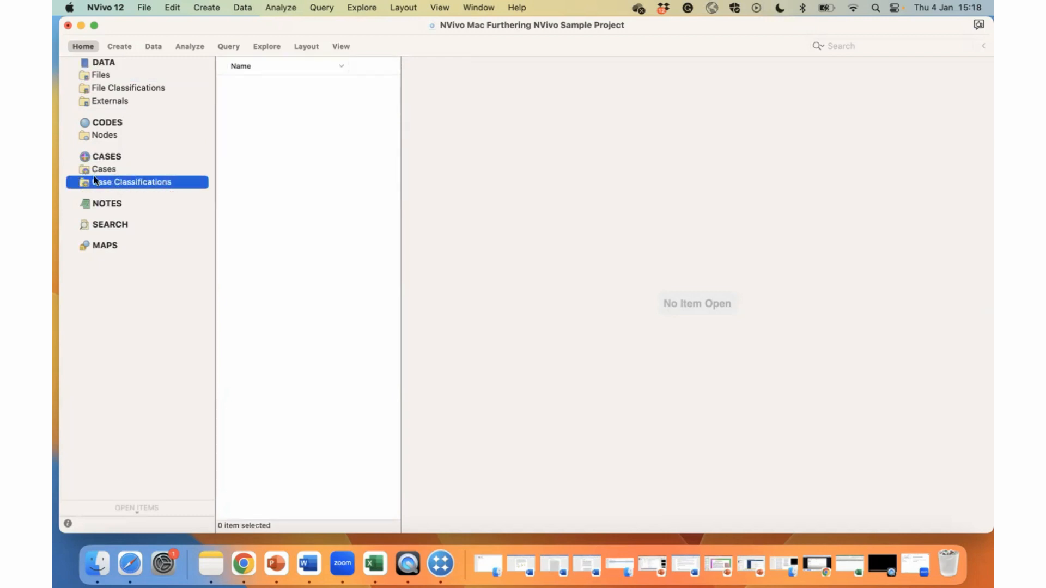
{"action": "left_click", "coordinate": [128, 75]}
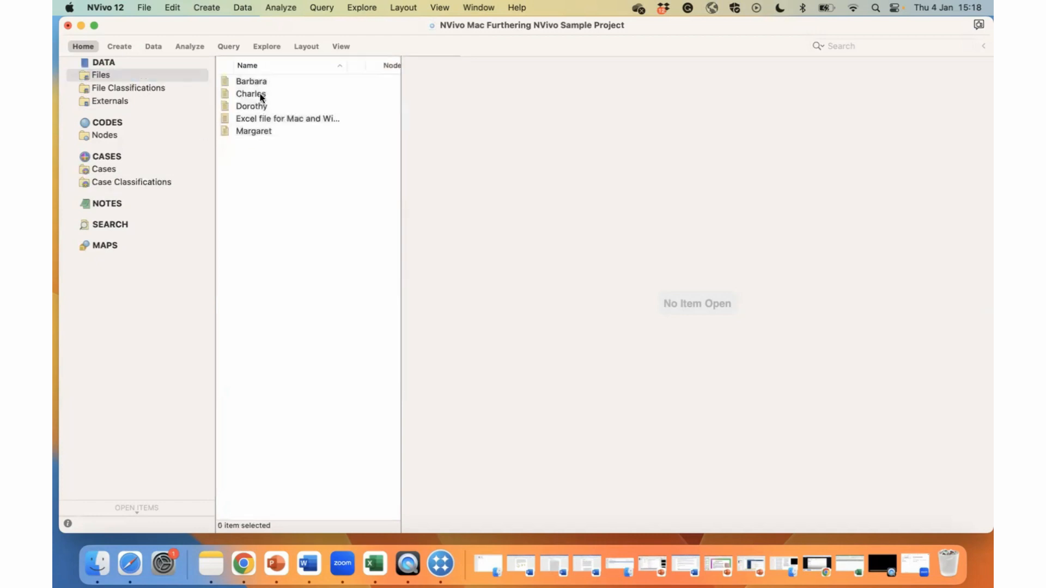
{"action": "left_click", "coordinate": [262, 81]}
{"action": "right_click", "coordinate": [260, 80]}
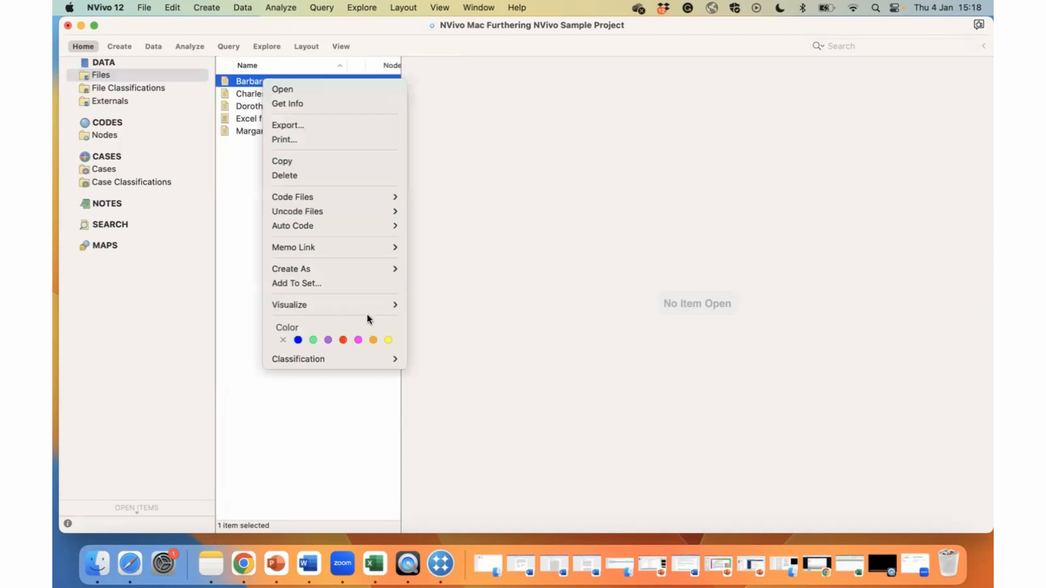
{"action": "mouse_move", "coordinate": [391, 361]}
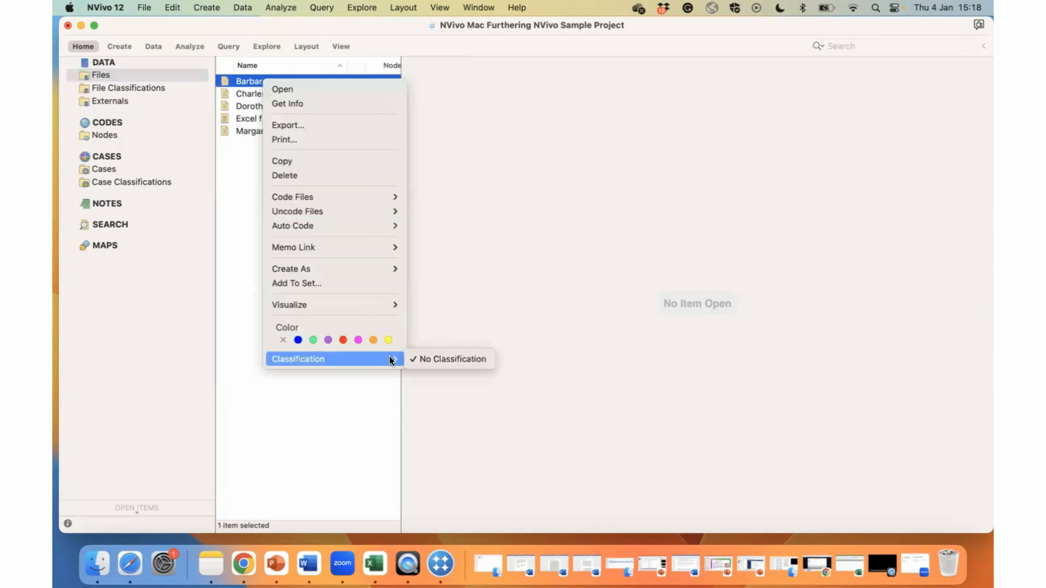
{"action": "left_click", "coordinate": [362, 385]}
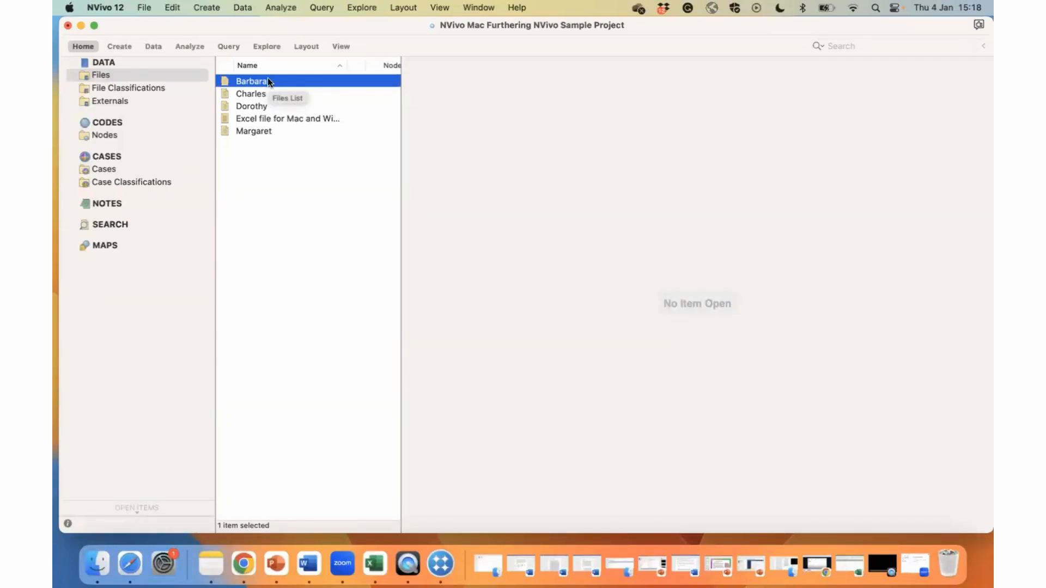
{"action": "left_click", "coordinate": [154, 47]}
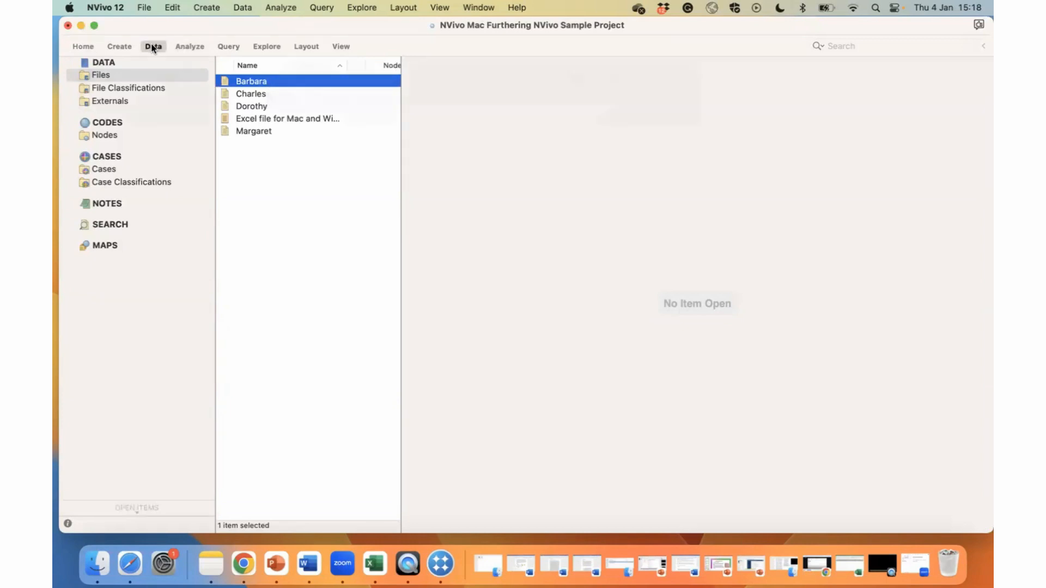
{"action": "left_click", "coordinate": [277, 243]}
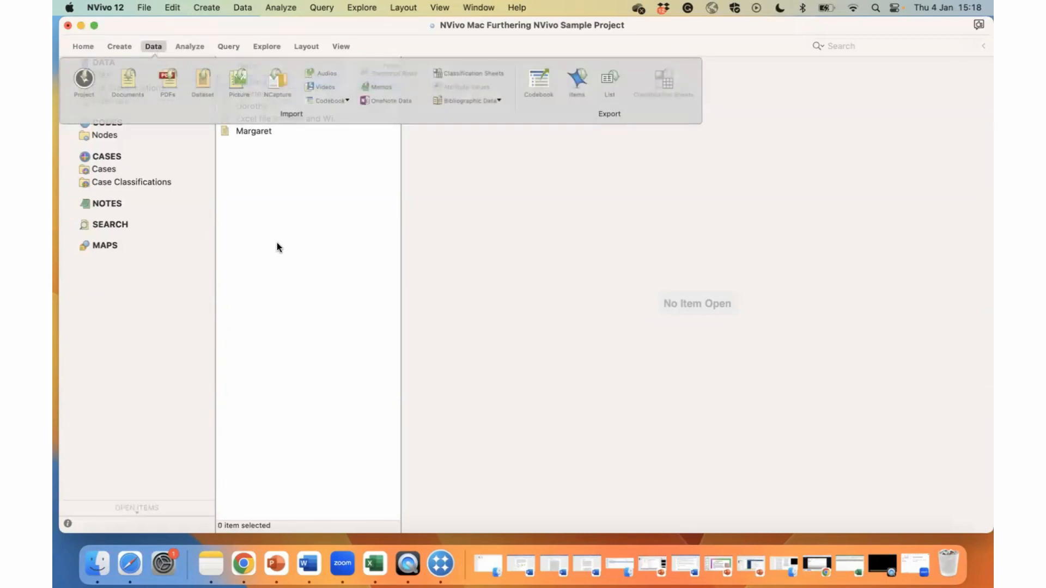
Create a case from each of the first two participant files in the Files list.
{"action": "left_click", "coordinate": [266, 80]}
{"action": "right_click", "coordinate": [266, 80]}
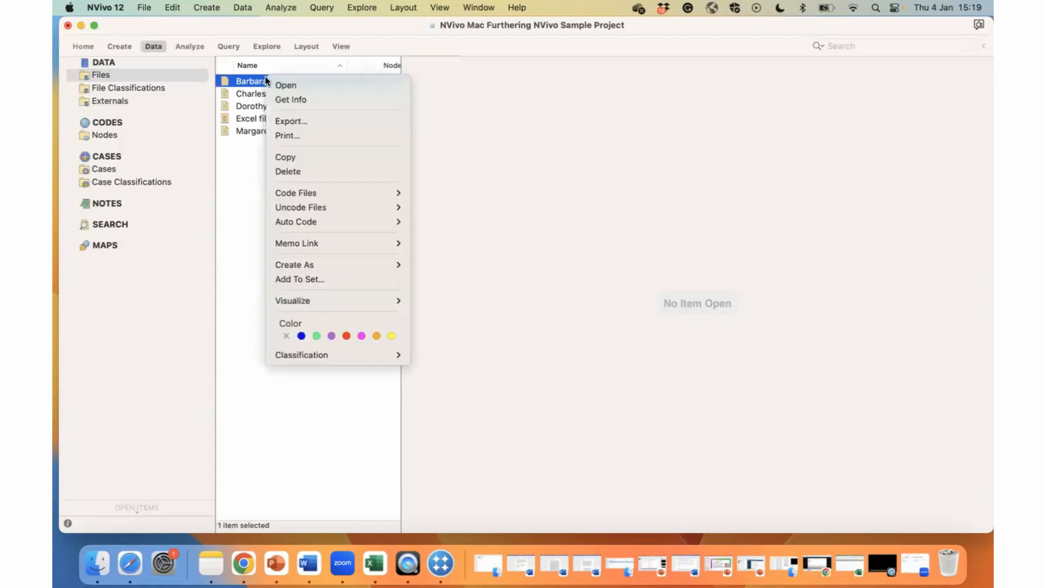
{"action": "mouse_move", "coordinate": [350, 264]}
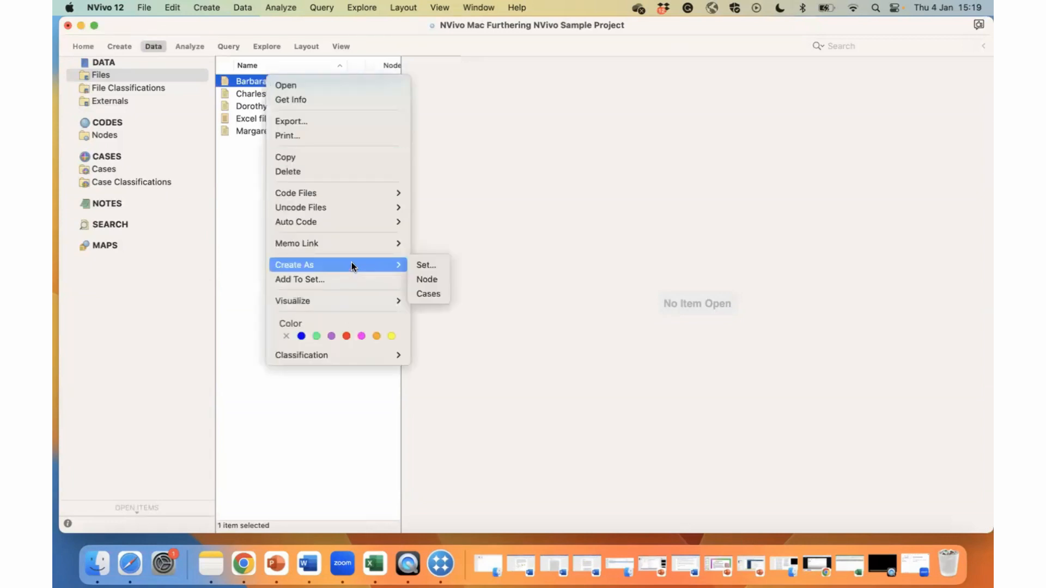
{"action": "left_click", "coordinate": [436, 289]}
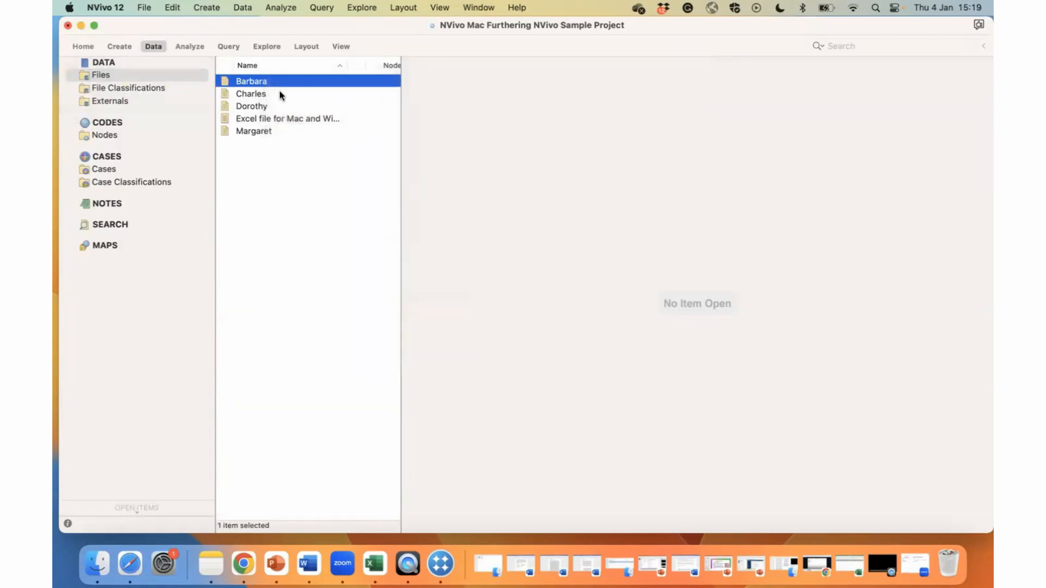
{"action": "left_click", "coordinate": [264, 95]}
{"action": "right_click", "coordinate": [263, 95]}
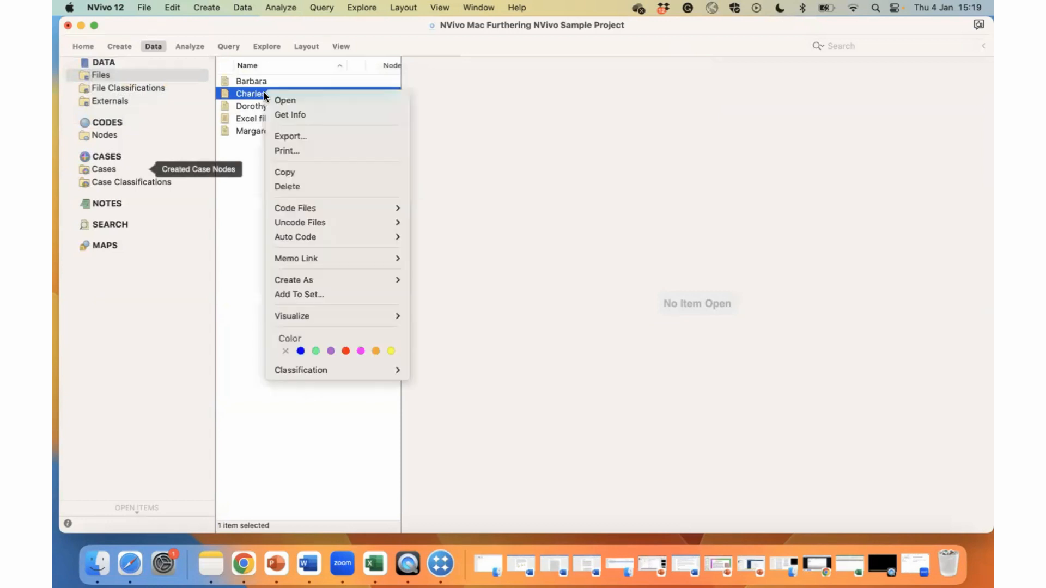
{"action": "mouse_move", "coordinate": [372, 280]}
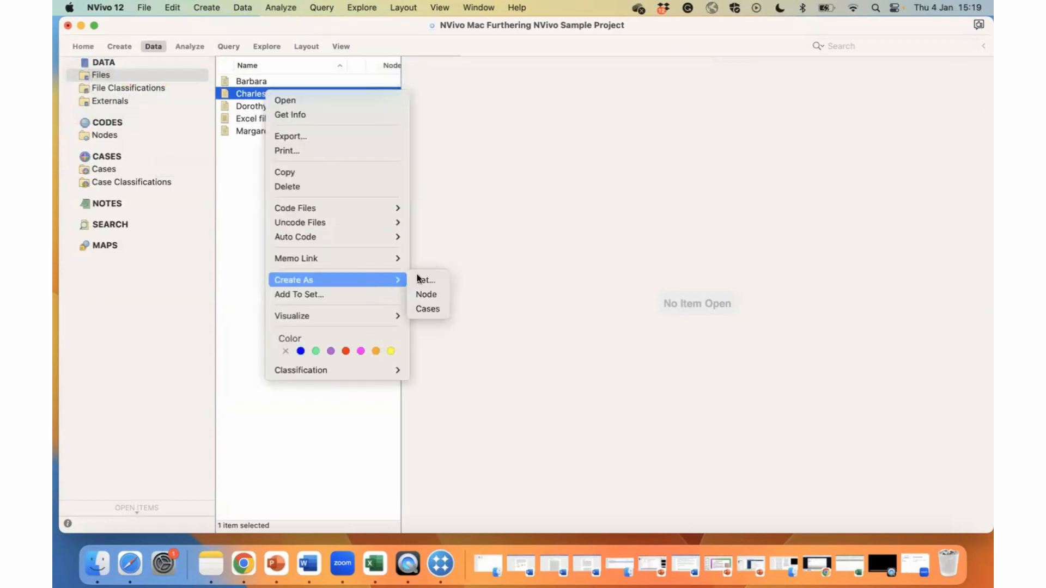
{"action": "left_click", "coordinate": [443, 308]}
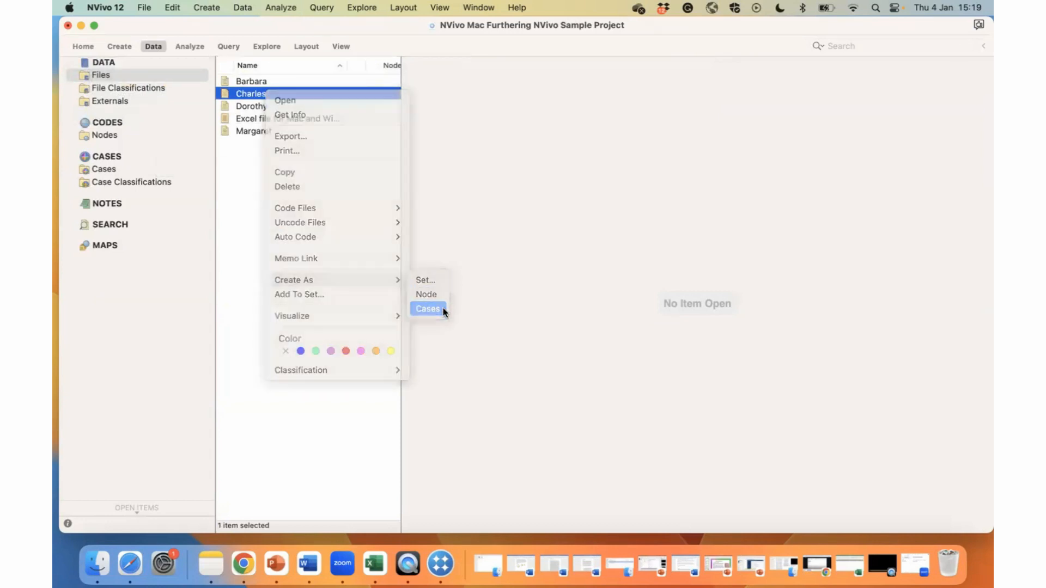
Create a case from each of the remaining two participant files, leaving out the Excel survey file.
{"action": "left_click", "coordinate": [270, 106]}
{"action": "right_click", "coordinate": [270, 105]}
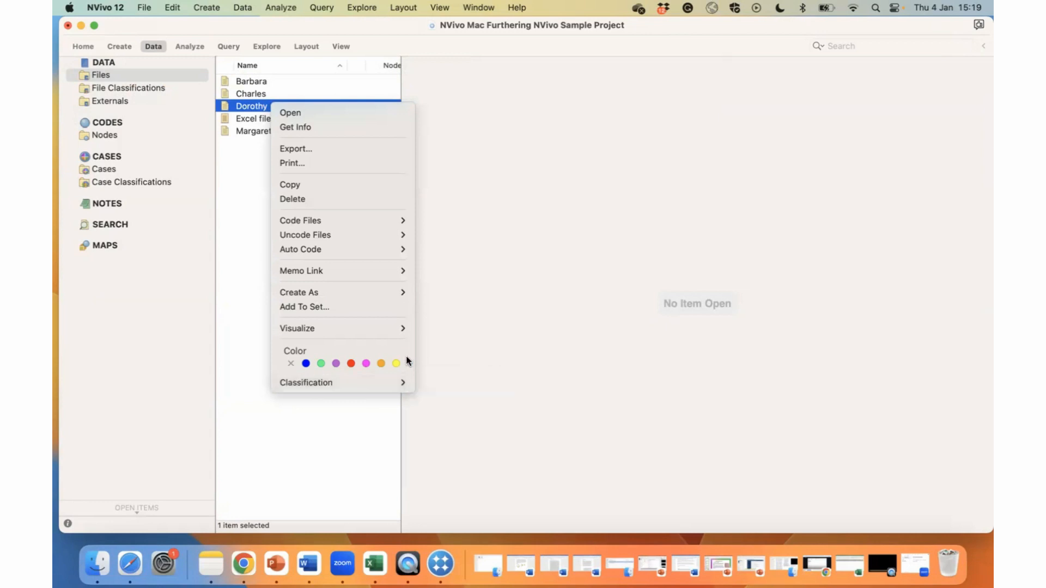
{"action": "mouse_move", "coordinate": [396, 291]}
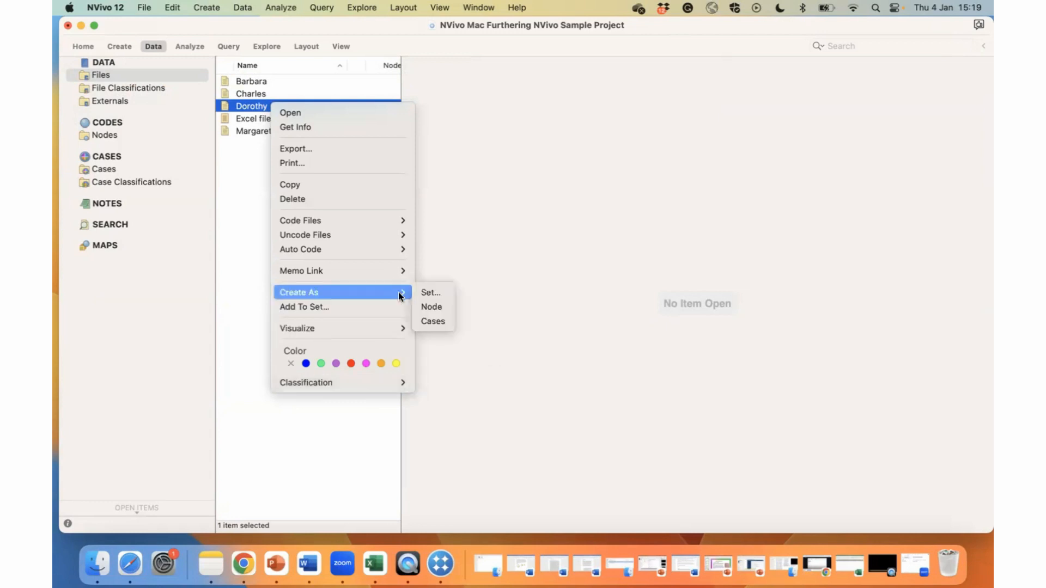
{"action": "left_click", "coordinate": [417, 318]}
{"action": "left_click", "coordinate": [254, 130]}
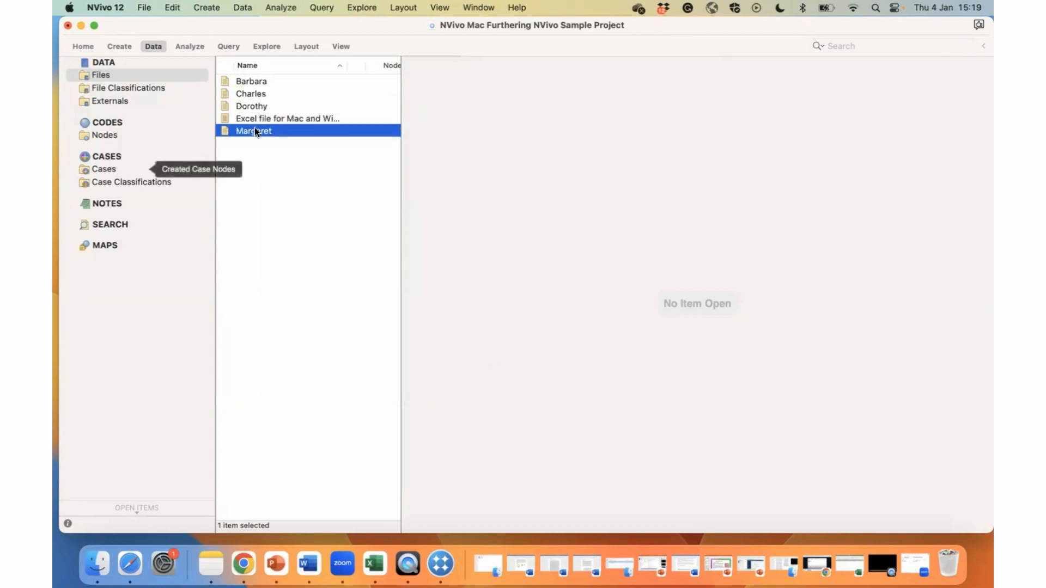
{"action": "right_click", "coordinate": [253, 131]}
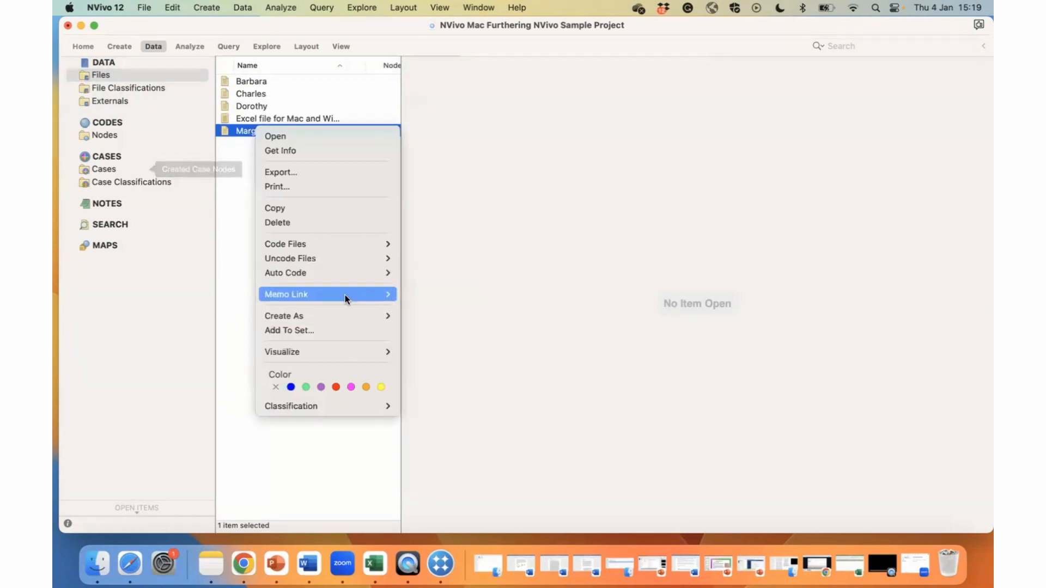
{"action": "mouse_move", "coordinate": [349, 316]}
{"action": "left_click", "coordinate": [428, 341]}
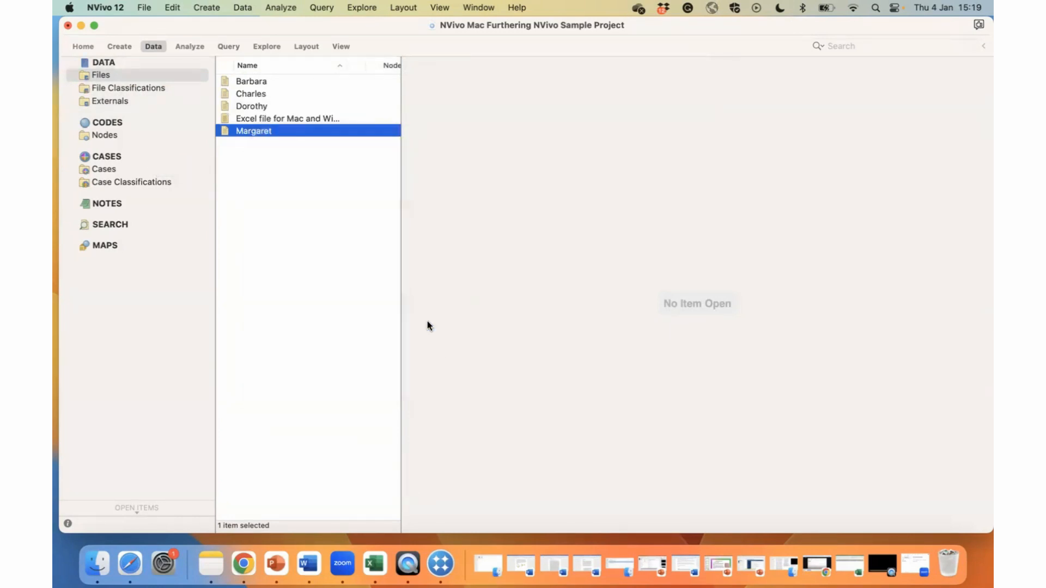
Select all four cases in the Cases folder and start a classification sheet import from Book1.csv on the Desktop.
{"action": "left_click", "coordinate": [108, 166]}
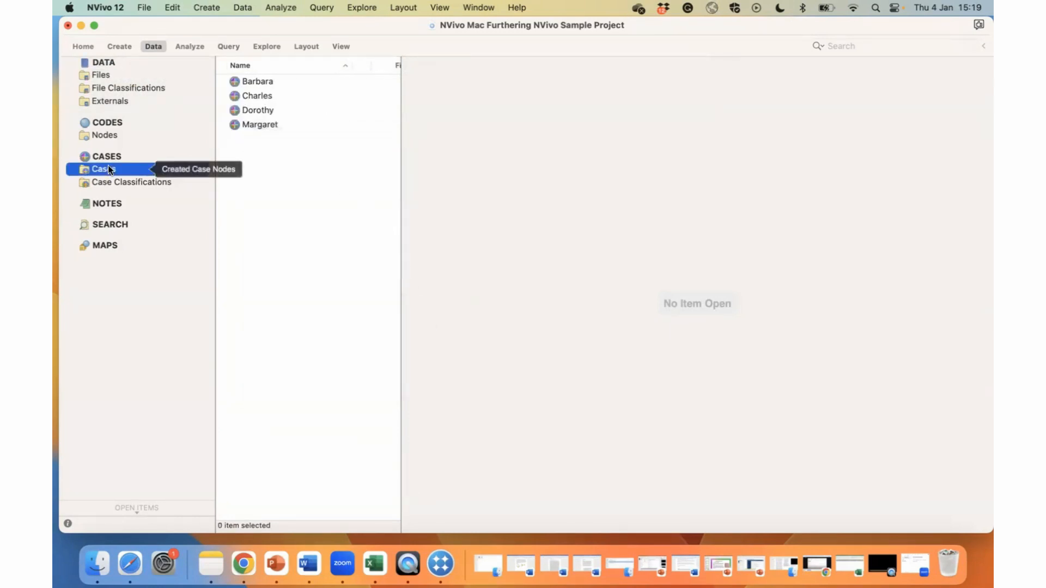
{"action": "left_click_drag", "start_coordinate": [243, 145], "coordinate": [243, 82]}
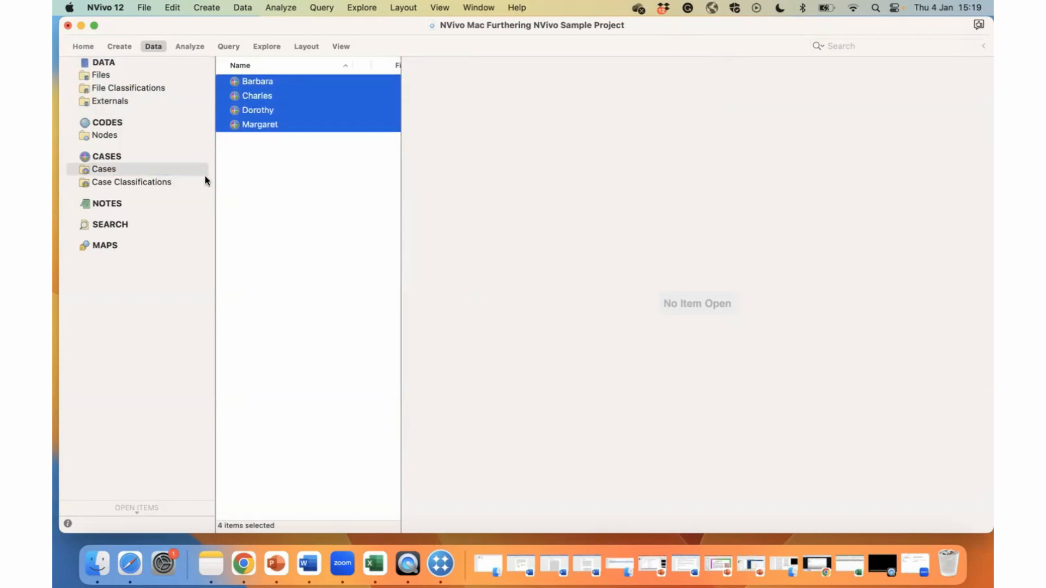
{"action": "left_click", "coordinate": [150, 46]}
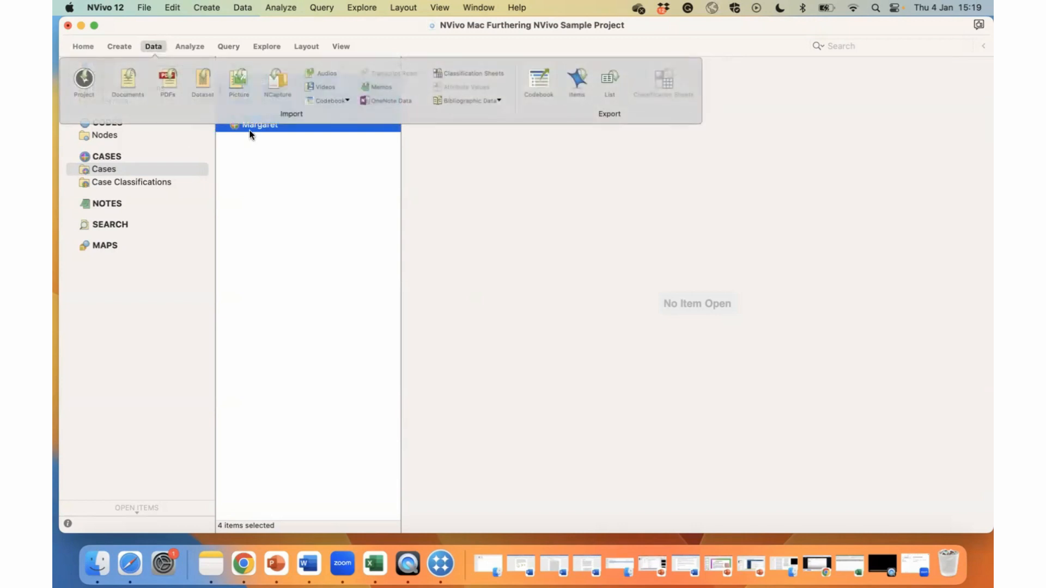
{"action": "left_click", "coordinate": [460, 74]}
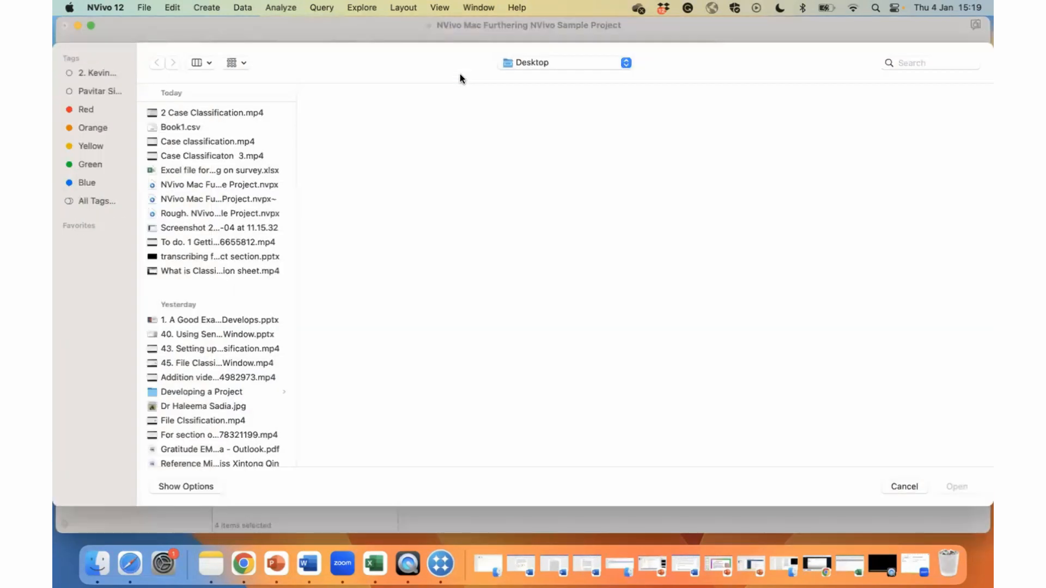
{"action": "left_click", "coordinate": [203, 130]}
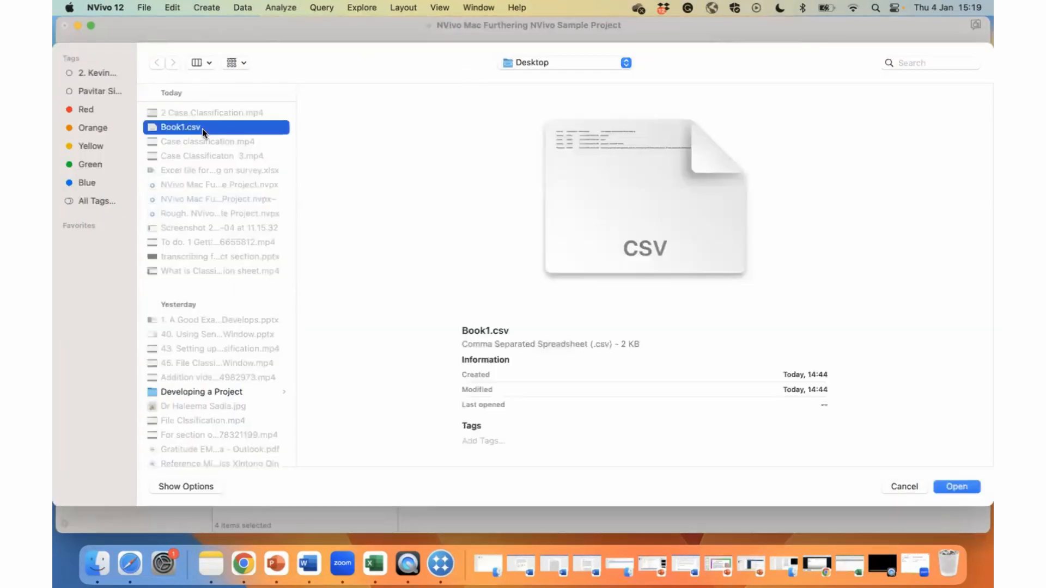
{"action": "left_click", "coordinate": [963, 487]}
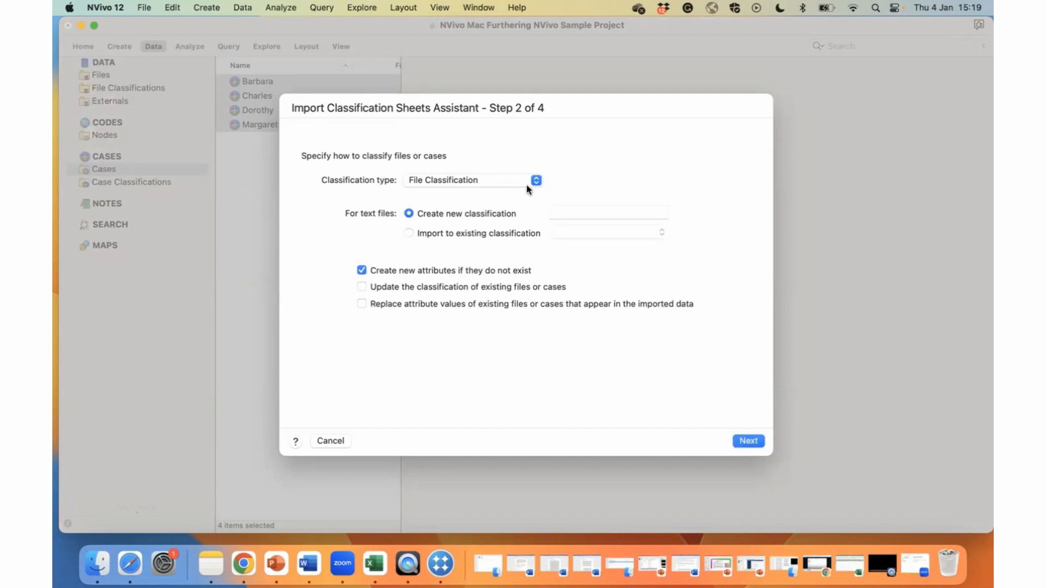
Set up the import as a Case Classification named Person 1, updating existing classifications and replacing existing attribute values.
{"action": "left_click", "coordinate": [538, 178]}
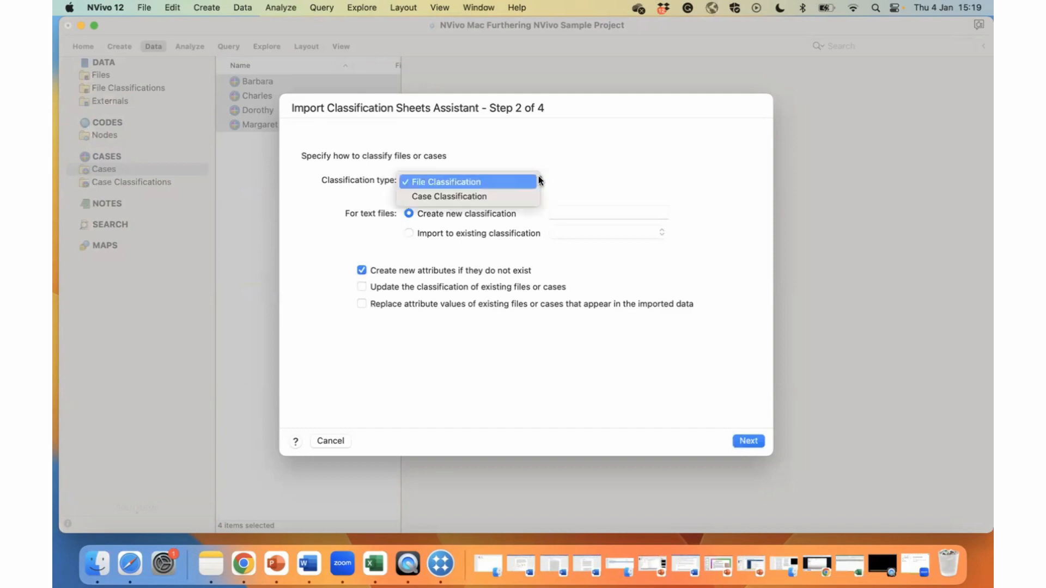
{"action": "left_click", "coordinate": [502, 196]}
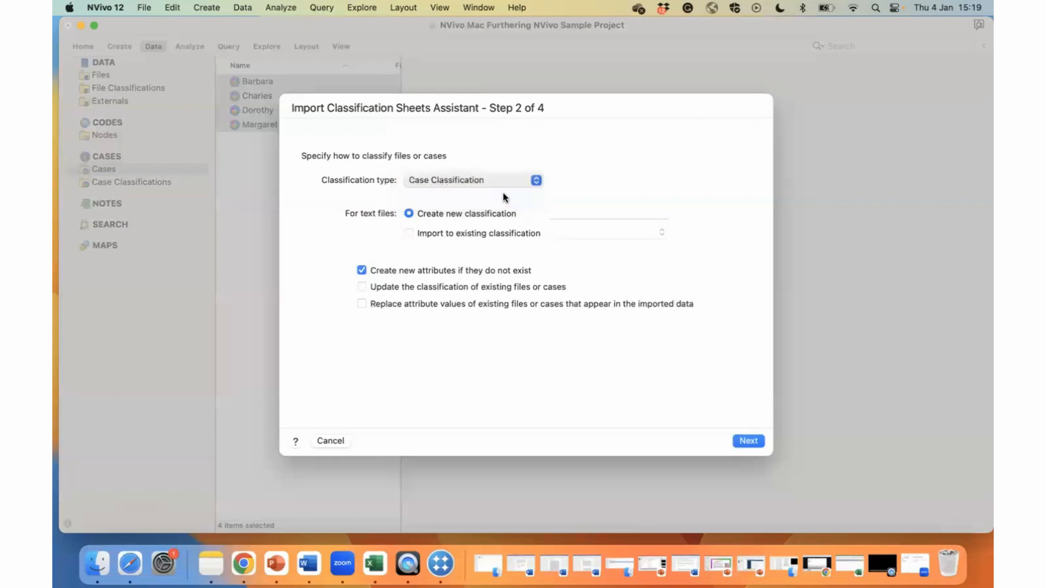
{"action": "left_click", "coordinate": [553, 214]}
{"action": "type", "text": "P"}
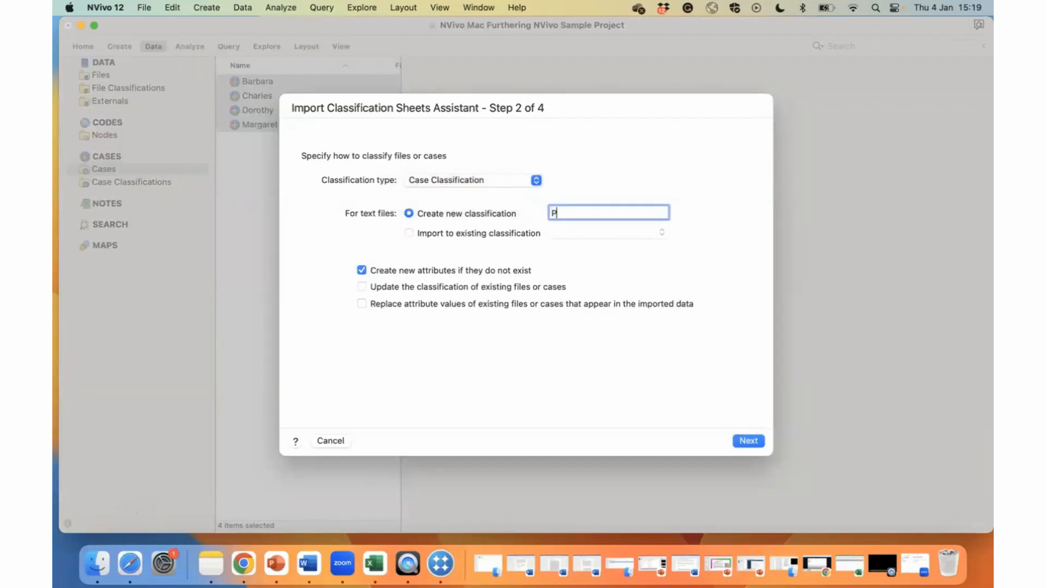
{"action": "type", "text": "erson 1"}
{"action": "left_click", "coordinate": [361, 287]}
{"action": "left_click", "coordinate": [361, 304]}
{"action": "left_click", "coordinate": [749, 440]}
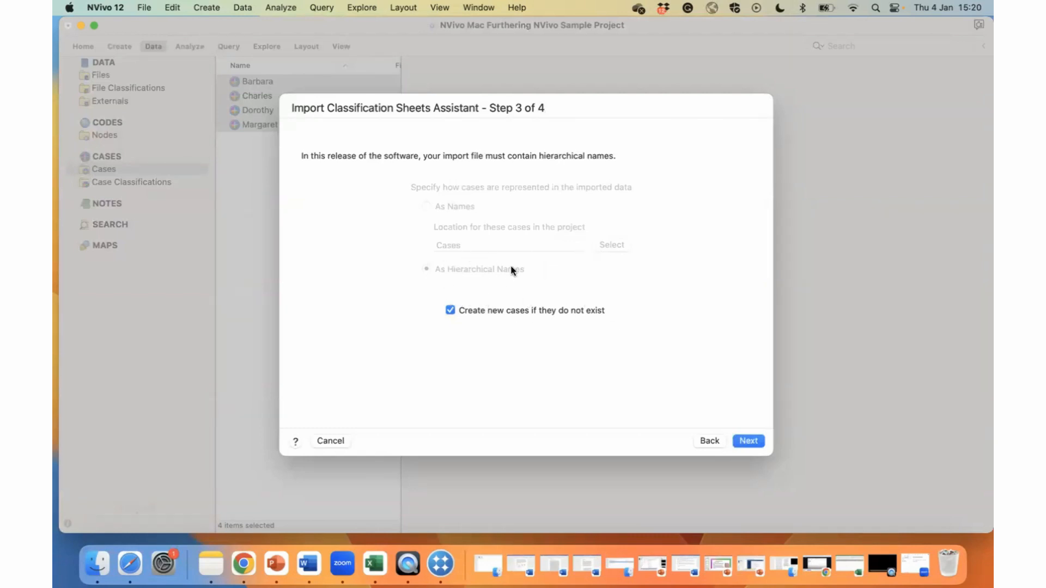
Allow new cases to be created if they do not exist and finish importing the classification sheet.
{"action": "left_click", "coordinate": [450, 309]}
{"action": "left_click", "coordinate": [751, 439]}
{"action": "left_click", "coordinate": [745, 440]}
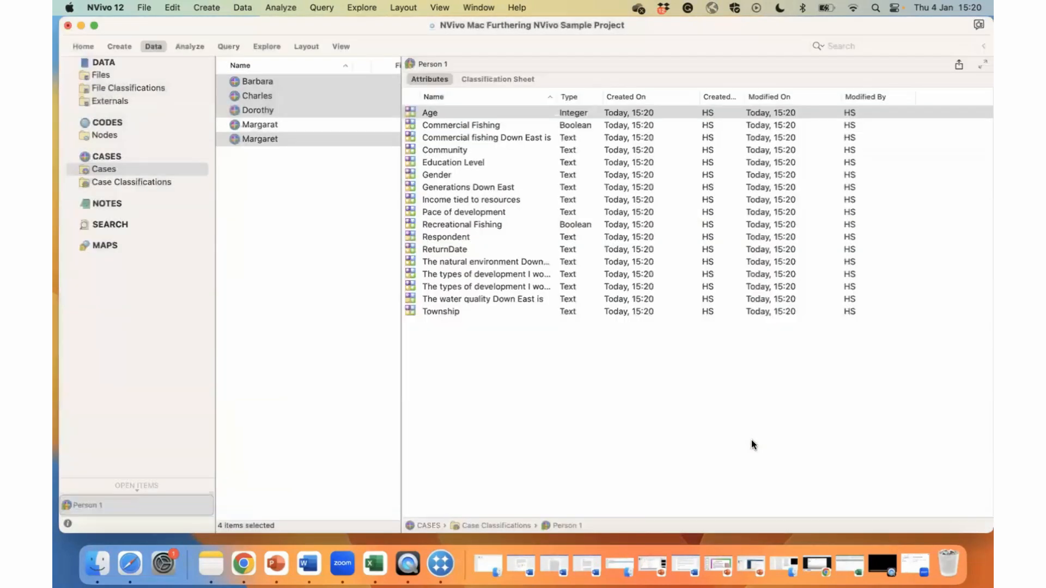
Compare the contents of the two almost identically named cases and delete the empty, misspelled one.
{"action": "left_click", "coordinate": [271, 126]}
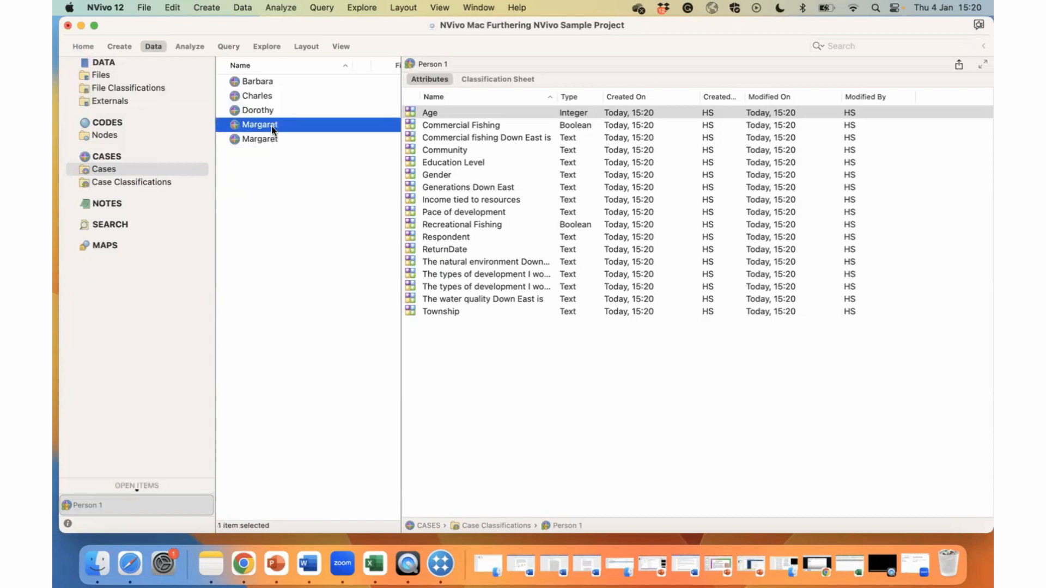
{"action": "double_click", "coordinate": [264, 124]}
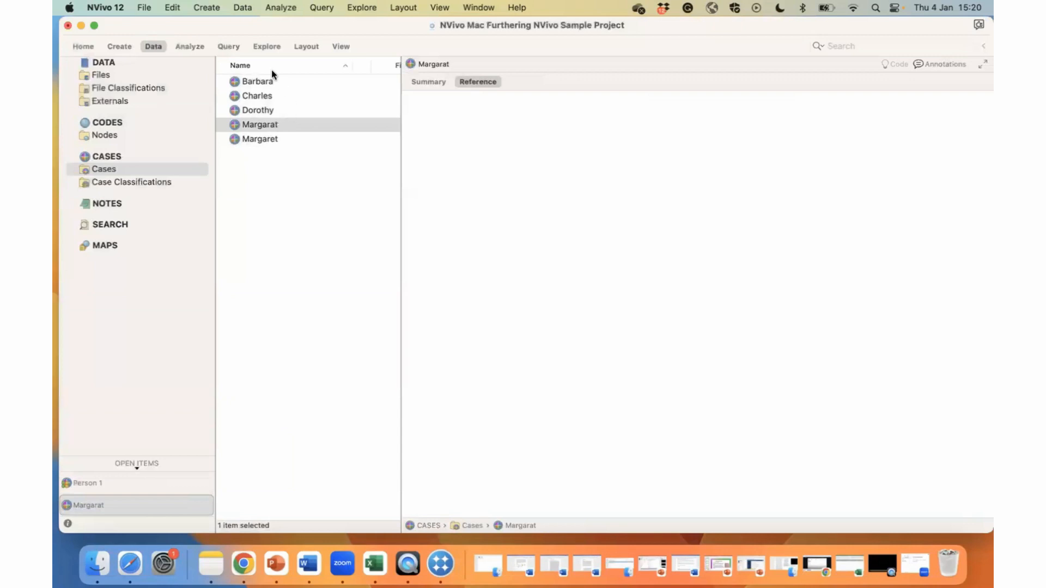
{"action": "double_click", "coordinate": [263, 139]}
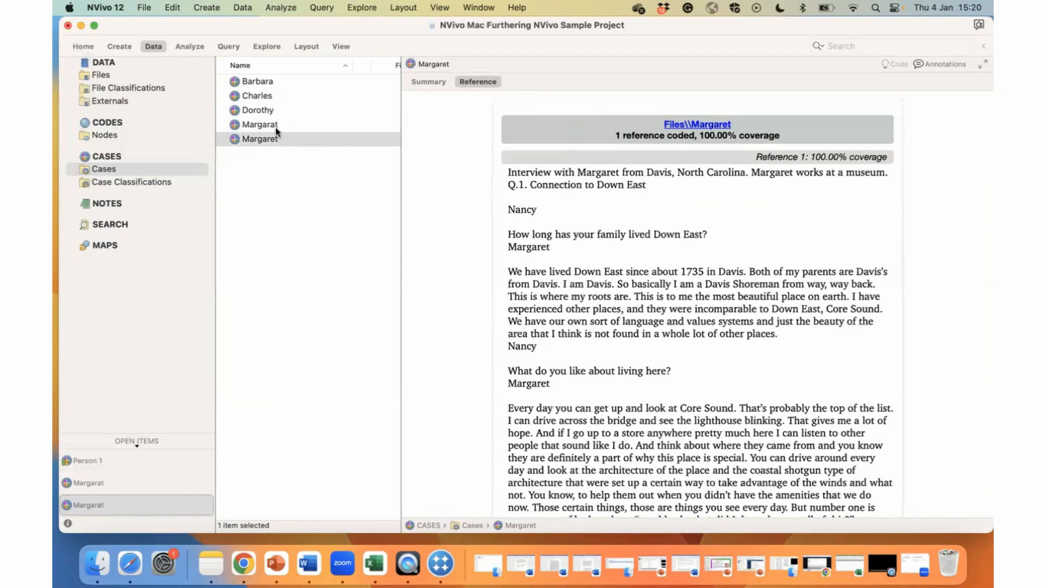
{"action": "double_click", "coordinate": [274, 127]}
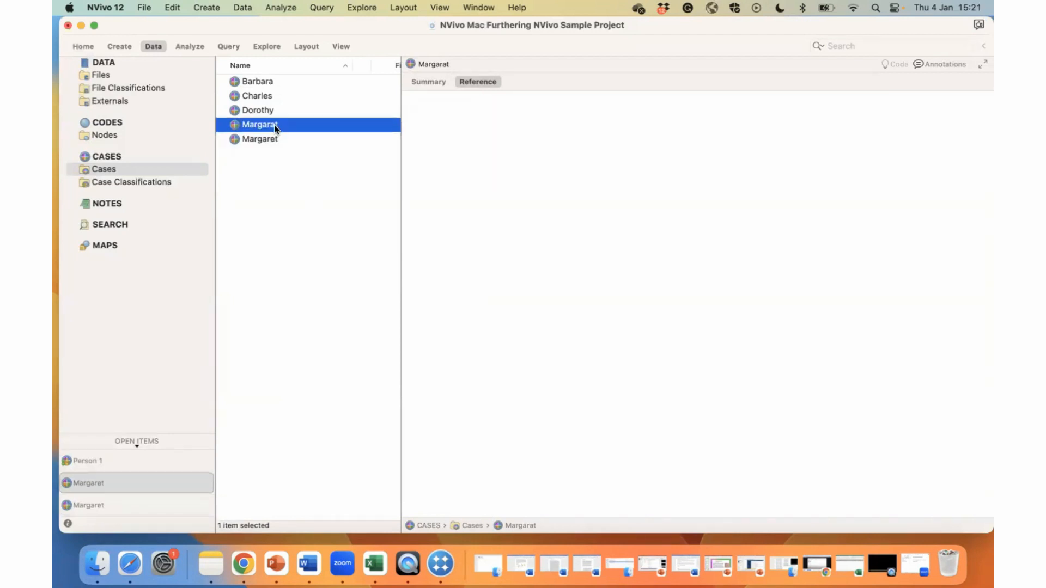
{"action": "right_click", "coordinate": [273, 125]}
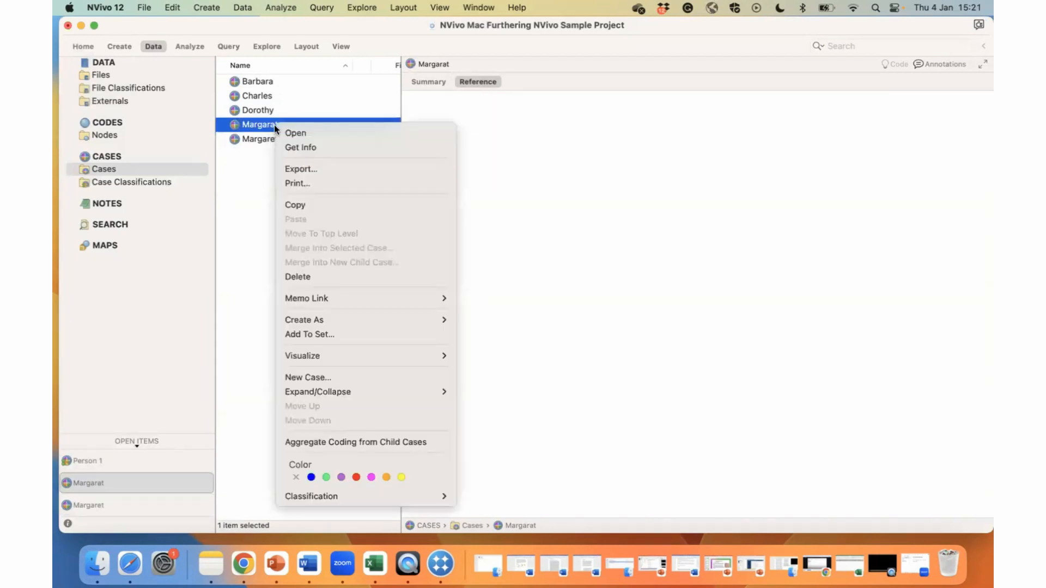
{"action": "left_click", "coordinate": [332, 276]}
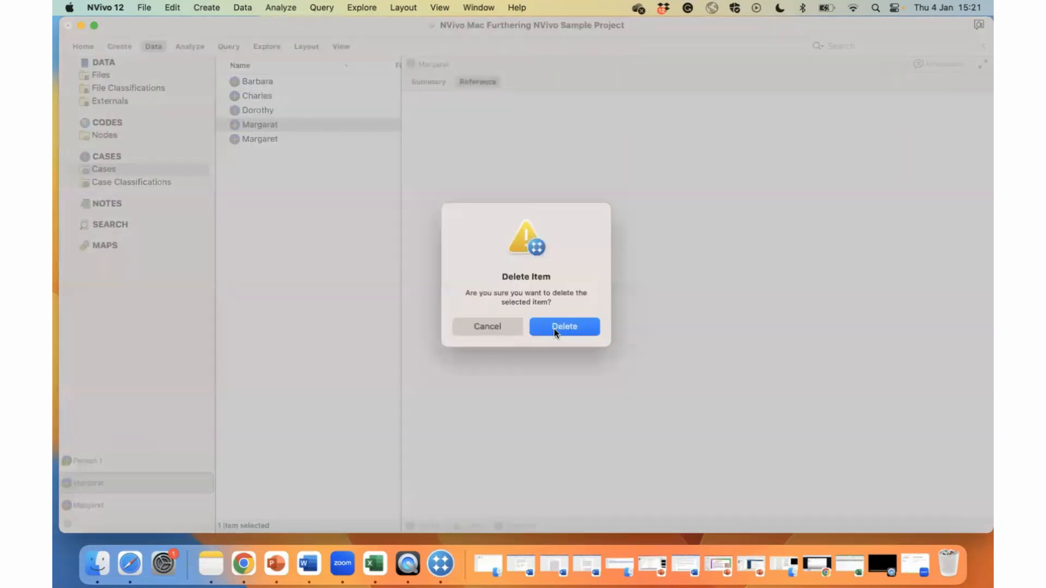
{"action": "left_click", "coordinate": [554, 328]}
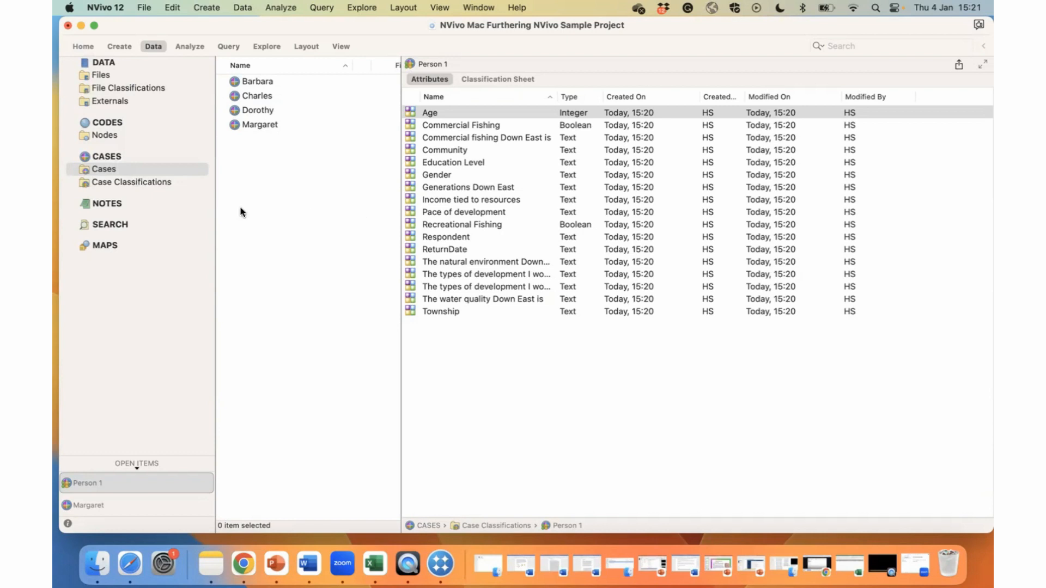
Show the Person 1 classification sheet and assign the Person 1 classification to the last case in the list.
{"action": "left_click", "coordinate": [495, 79]}
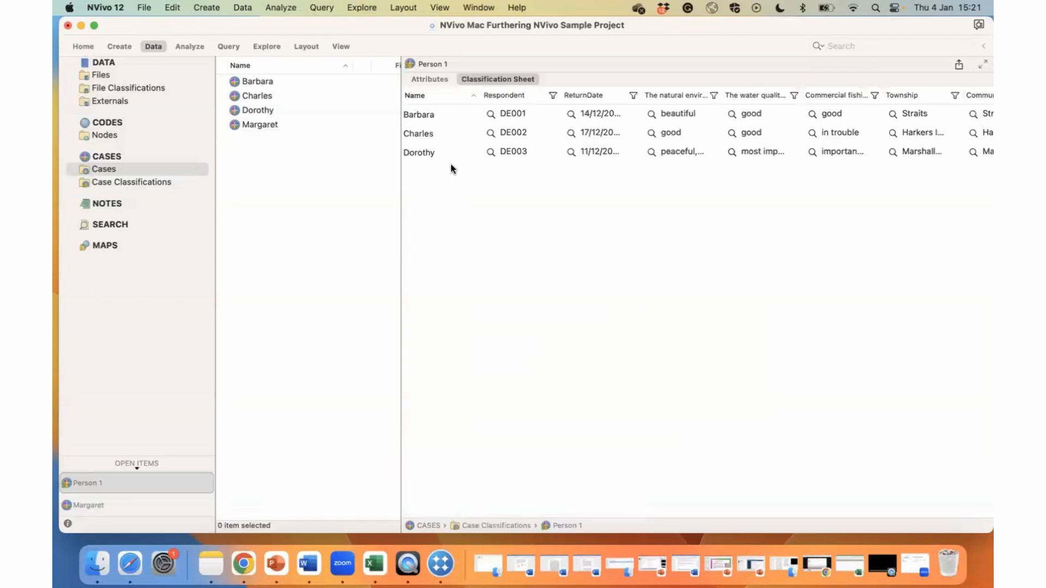
{"action": "left_click", "coordinate": [262, 125]}
{"action": "right_click", "coordinate": [262, 126]}
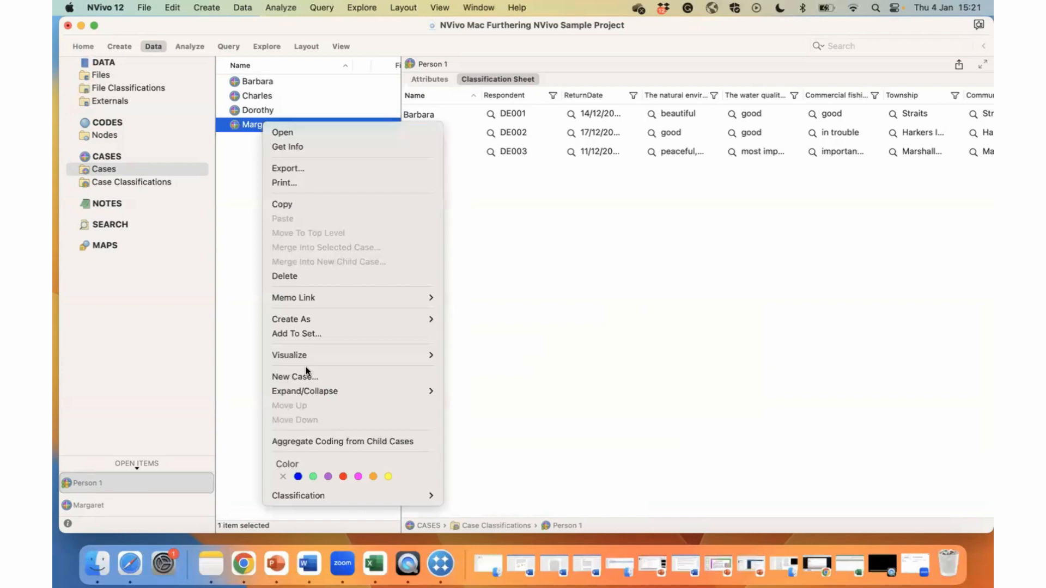
{"action": "mouse_move", "coordinate": [335, 492]}
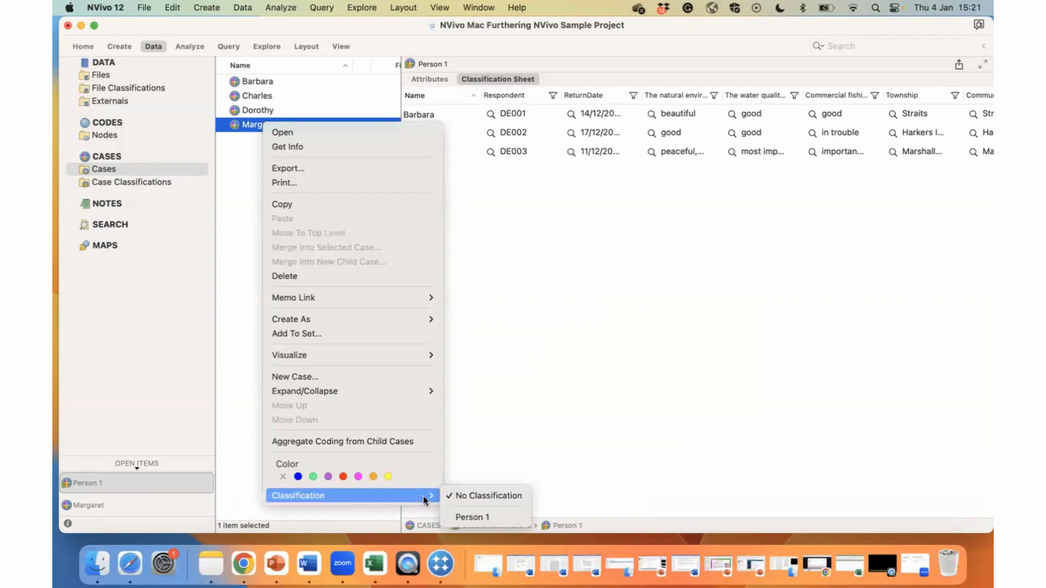
{"action": "left_click", "coordinate": [461, 517]}
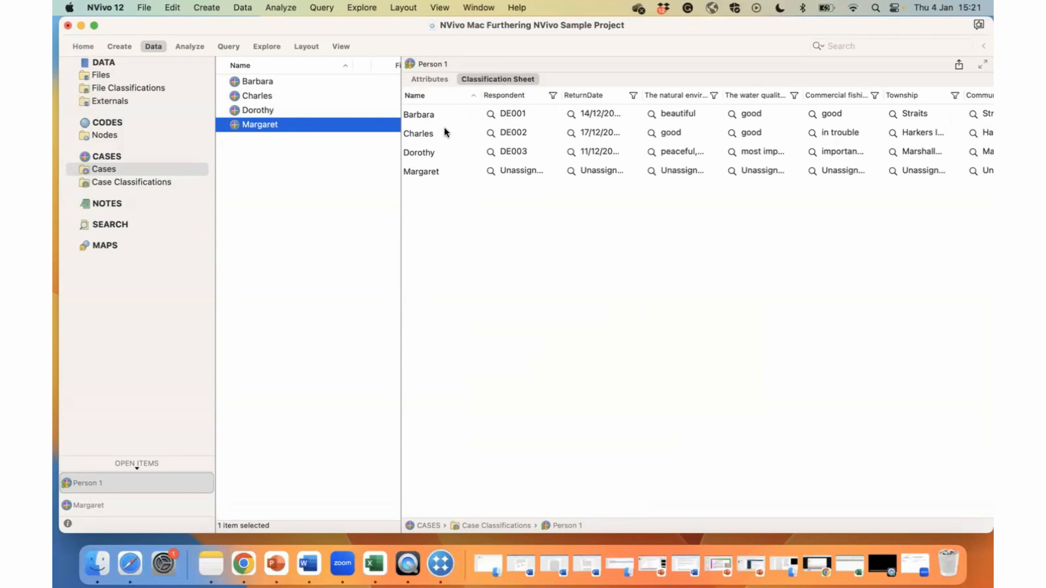
In the newly classified case's row, set Respondent to DE004 and ReturnDate to 16/12/2004 00:00:00.
{"action": "left_click", "coordinate": [490, 172]}
{"action": "left_click", "coordinate": [491, 172]}
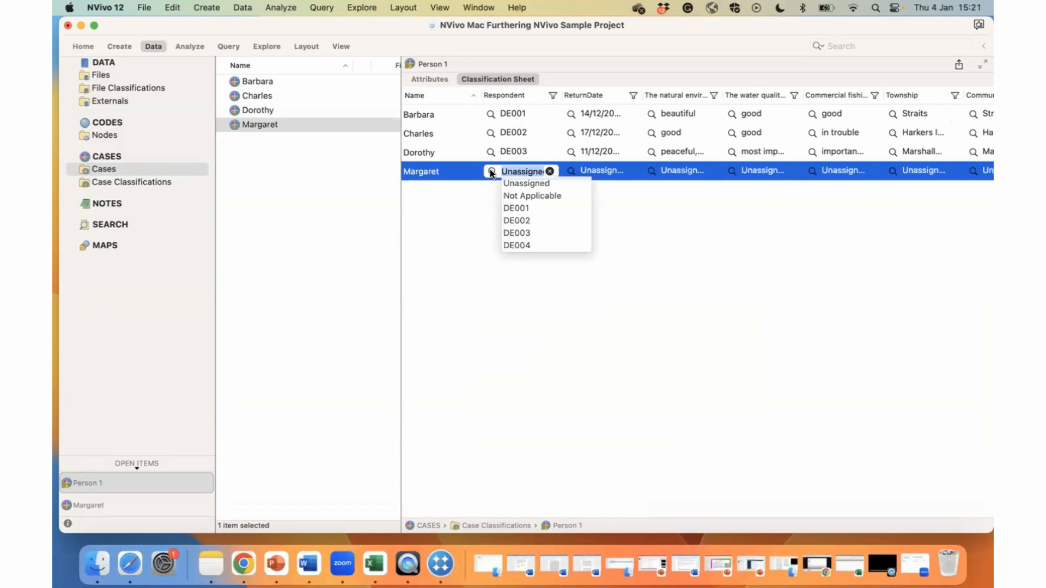
{"action": "left_click", "coordinate": [515, 245]}
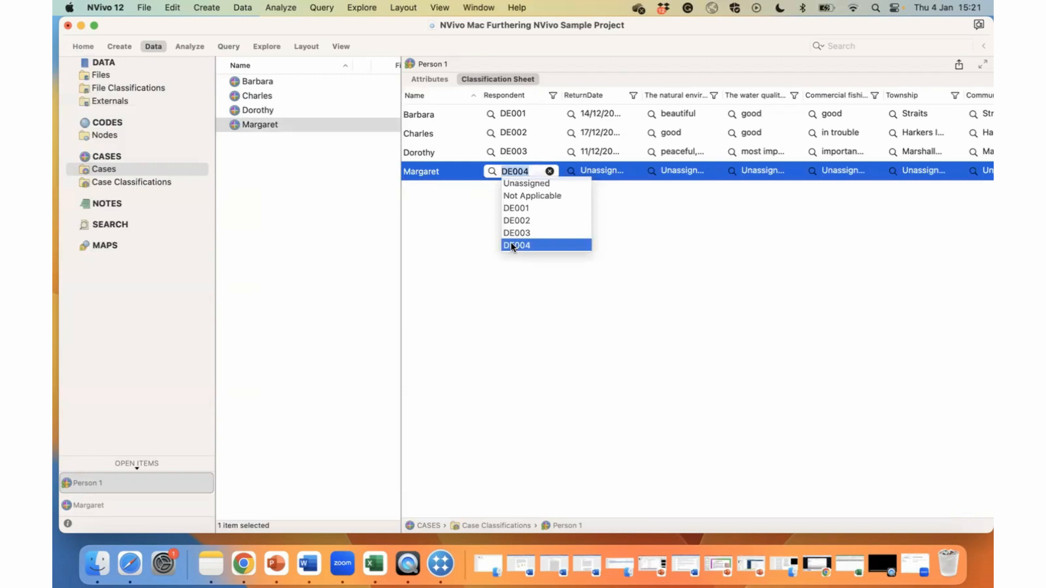
{"action": "left_click", "coordinate": [607, 171]}
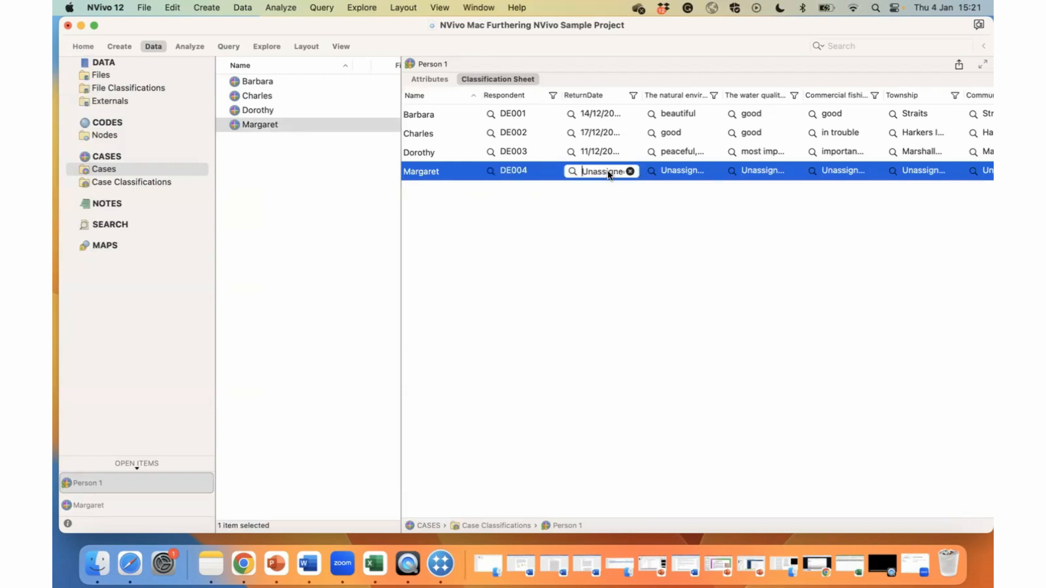
{"action": "left_click", "coordinate": [572, 171]}
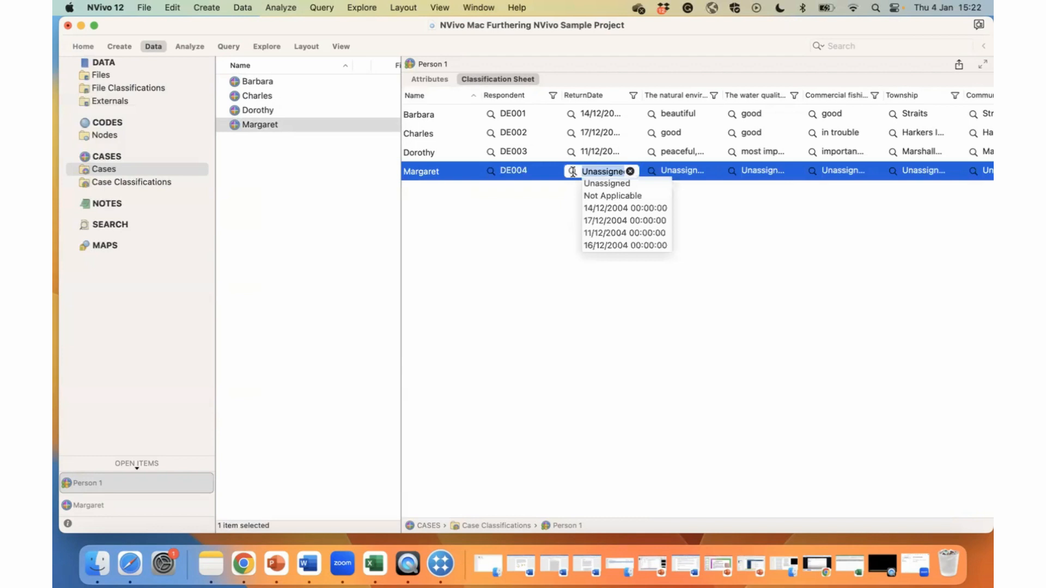
{"action": "left_click", "coordinate": [598, 245]}
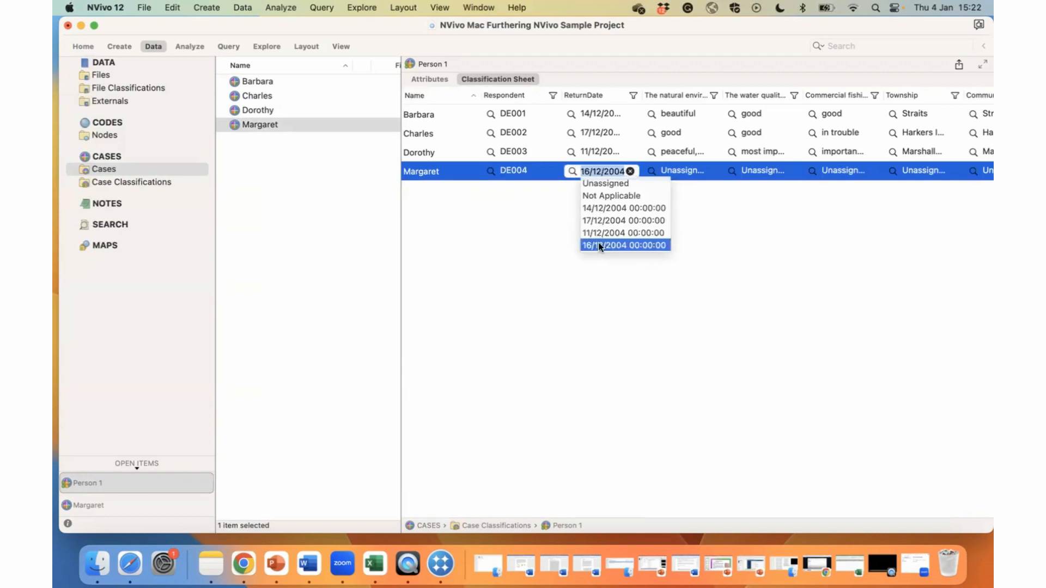
{"action": "left_click", "coordinate": [546, 225]}
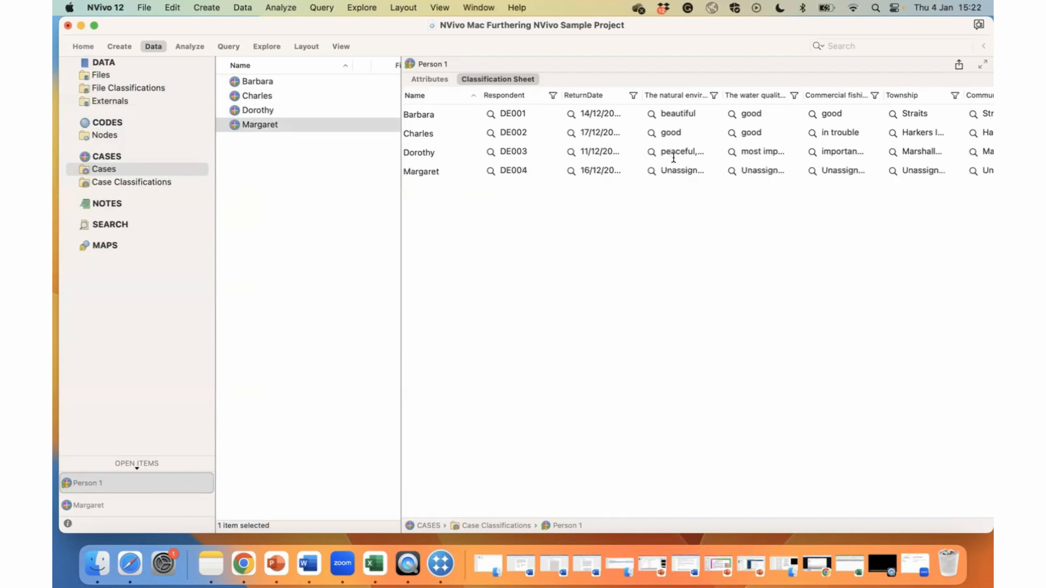
Set the natural environment attribute of the newly classified case to Not Applicable.
{"action": "left_click", "coordinate": [653, 170]}
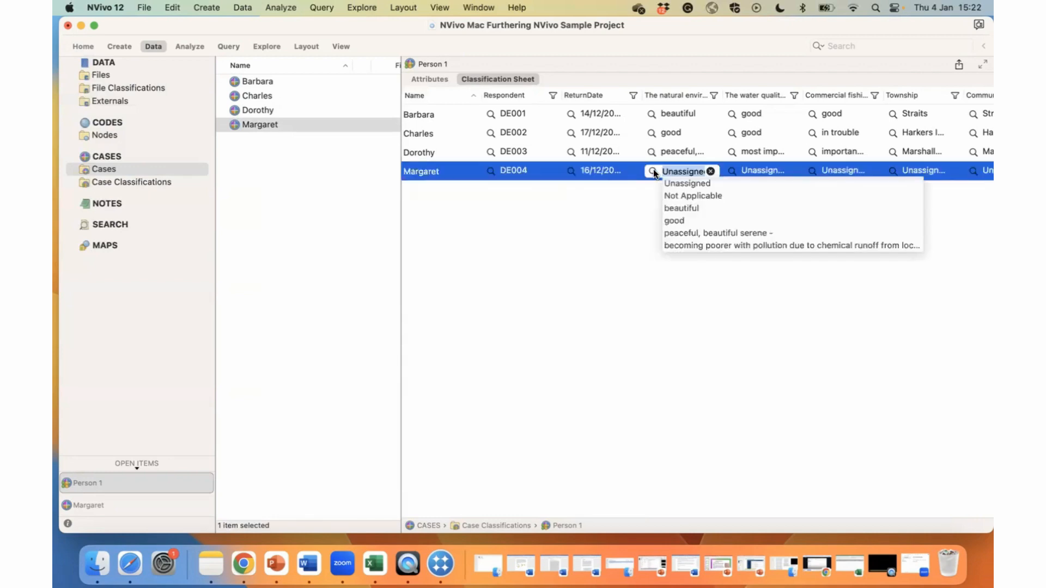
{"action": "left_click", "coordinate": [668, 196]}
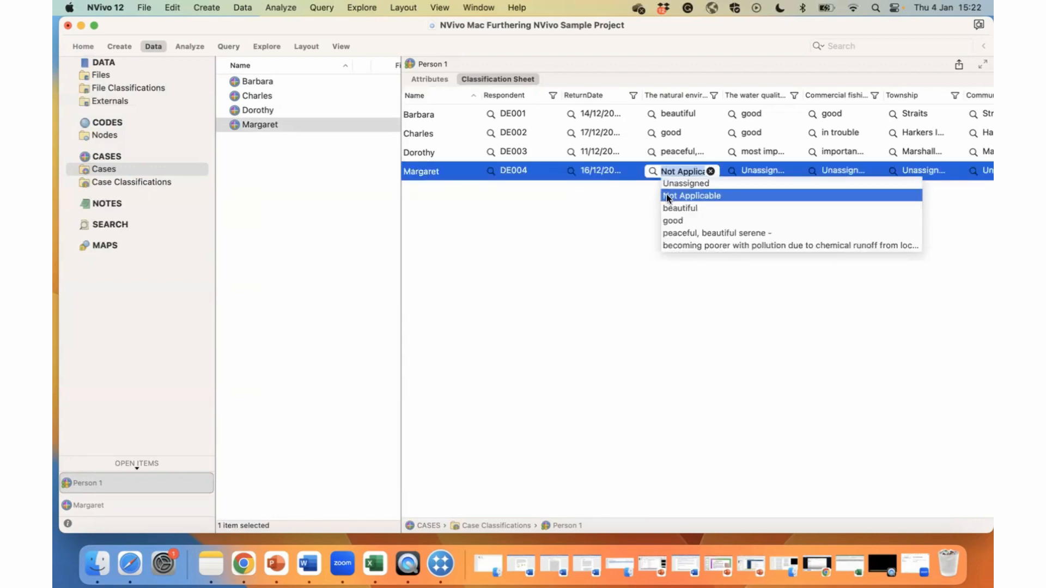
{"action": "left_click", "coordinate": [755, 165]}
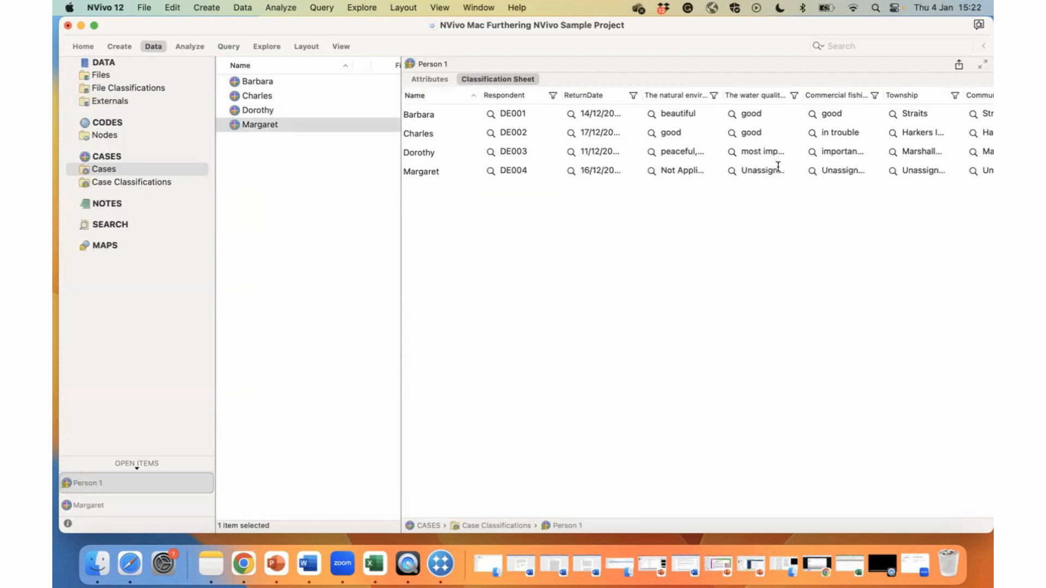
Replace the unassigned water quality value of the newly classified case with the custom value "bad".
{"action": "left_click", "coordinate": [778, 166]}
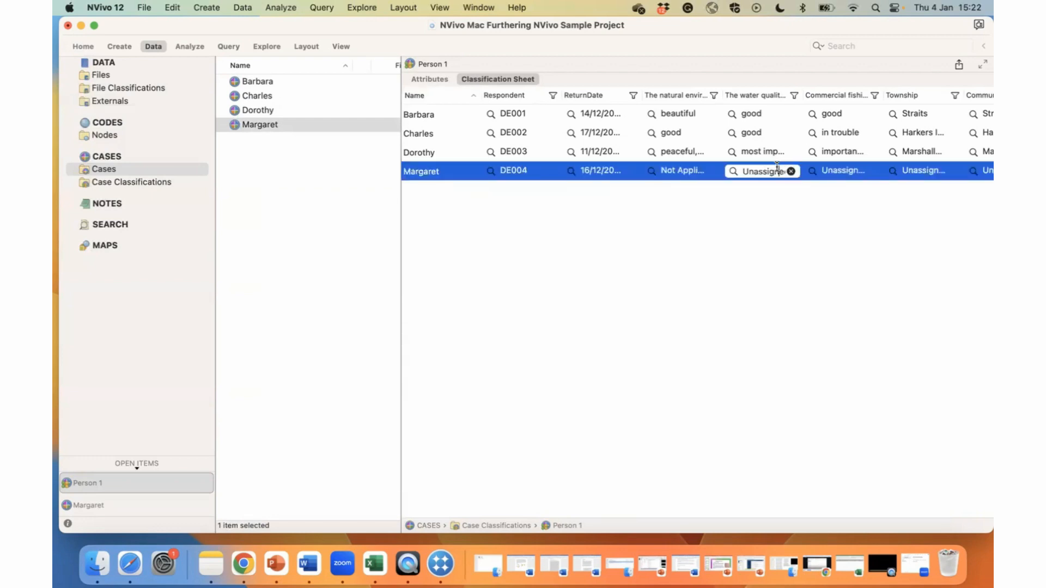
{"action": "left_click_drag", "start_coordinate": [777, 166], "coordinate": [738, 171]}
{"action": "key", "text": "BackSpace"}
{"action": "key", "text": "BackSpace"}
{"action": "key", "text": "BackSpace"}
{"action": "type", "text": "bad"}
{"action": "left_click", "coordinate": [758, 254]}
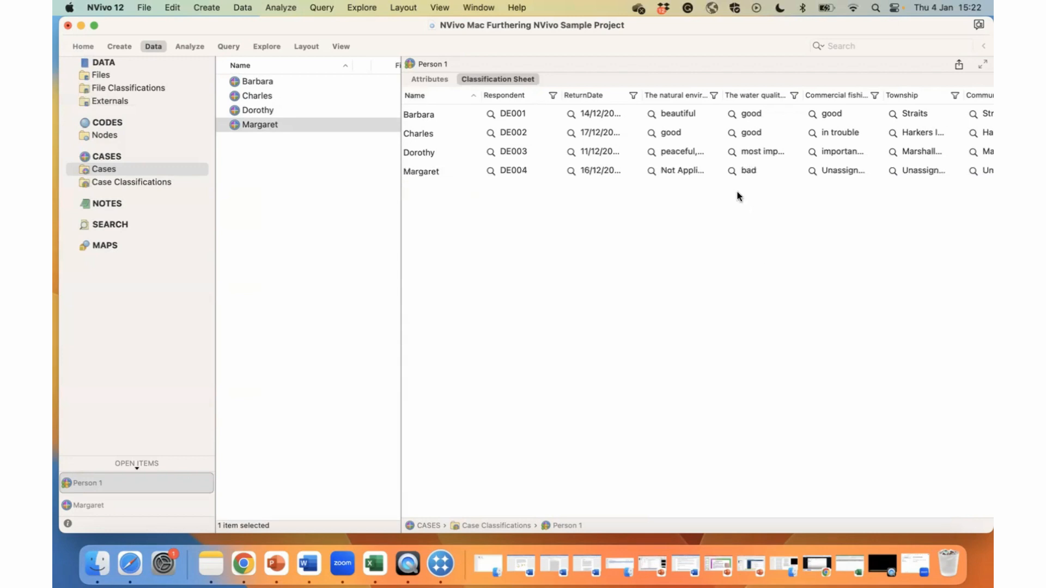